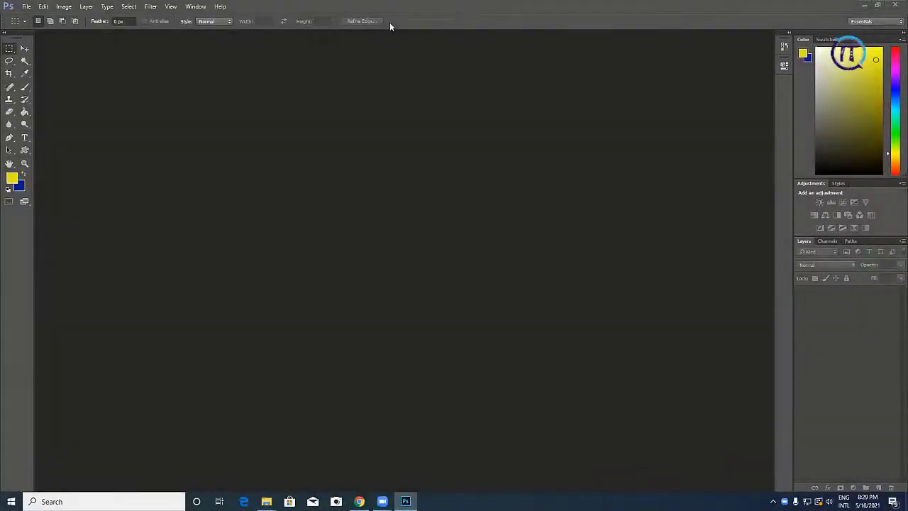
Open the road-leading-to-the-fog image from the Text folder in File Explorer as a new Photoshop document
left_click(27, 7)
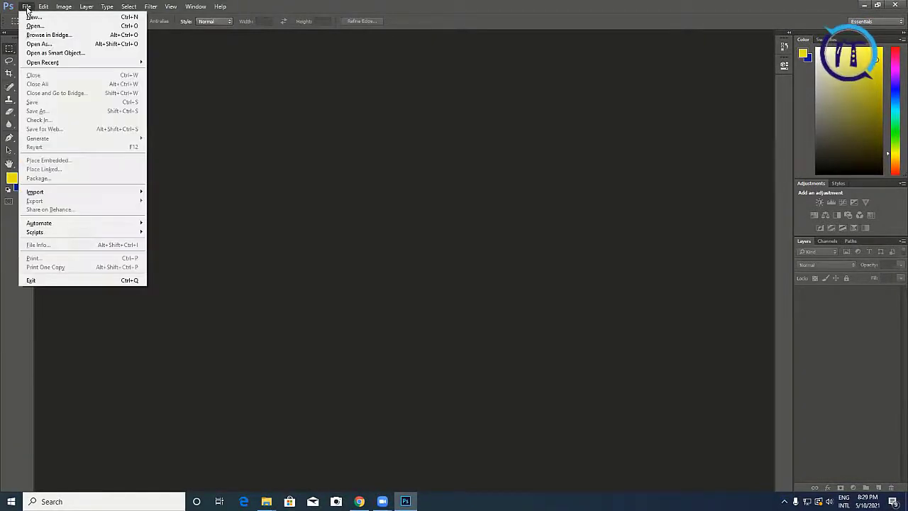
left_click(27, 7)
mouse_move(266, 502)
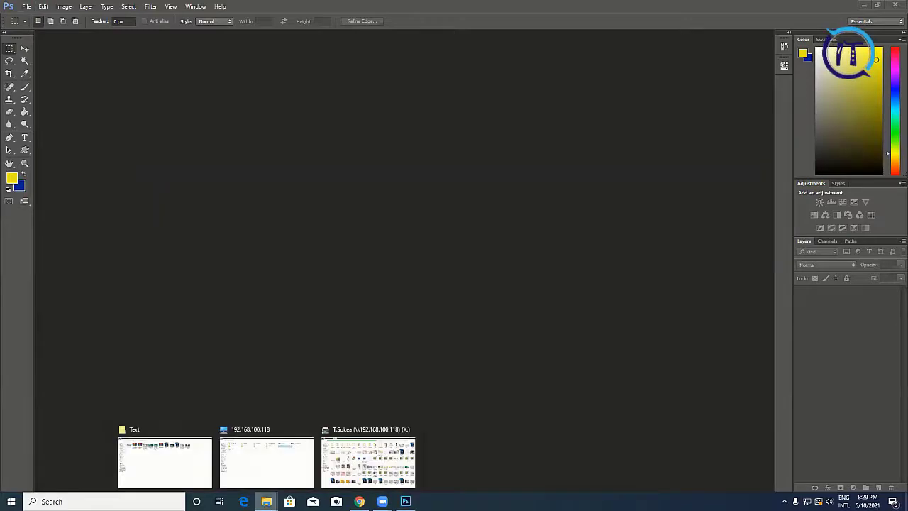
left_click(176, 462)
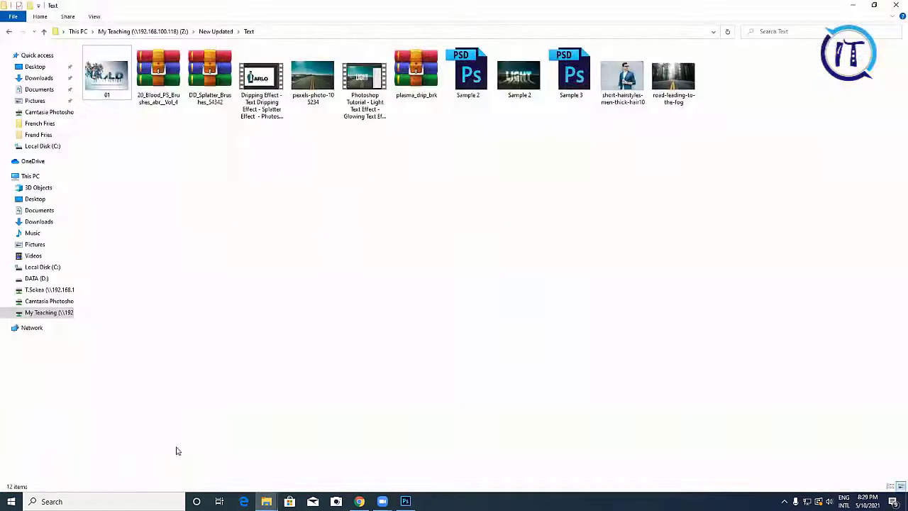
left_click(680, 90)
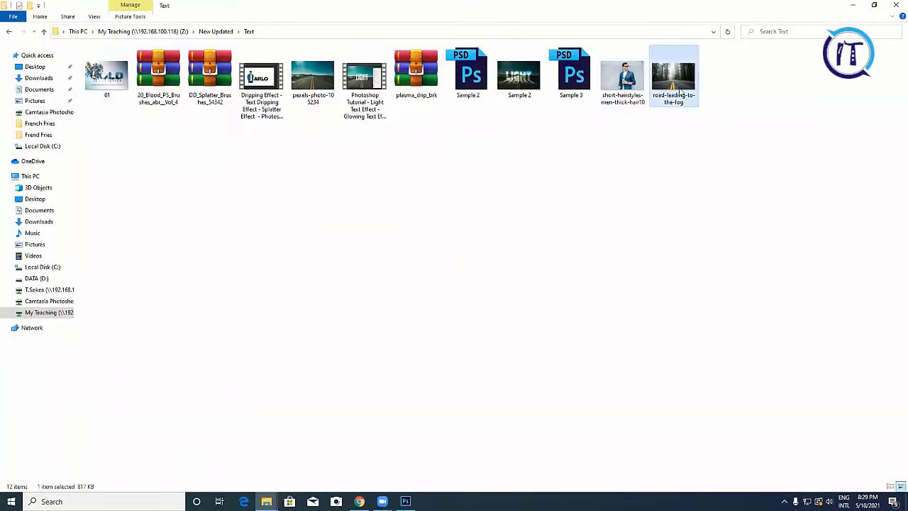
left_click_drag(680, 91, 406, 181)
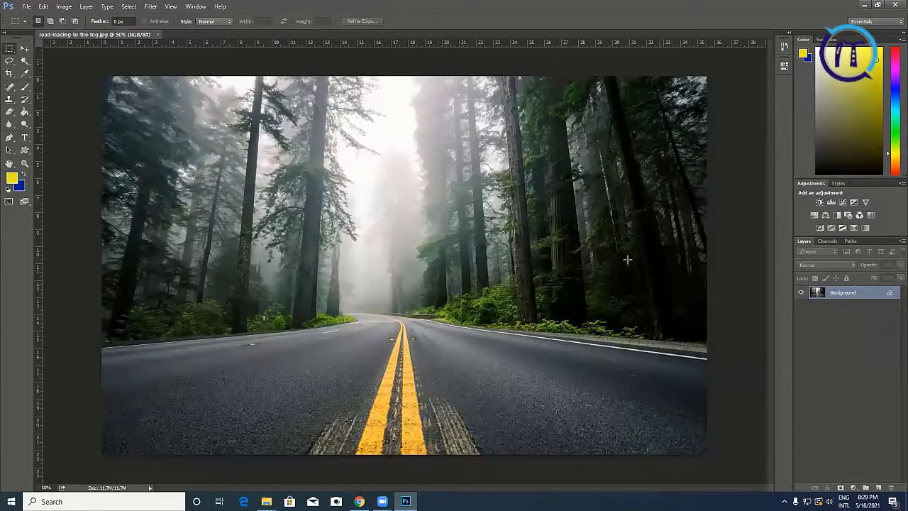
Unlock the Background layer so it becomes a regular, editable layer
left_click(25, 48)
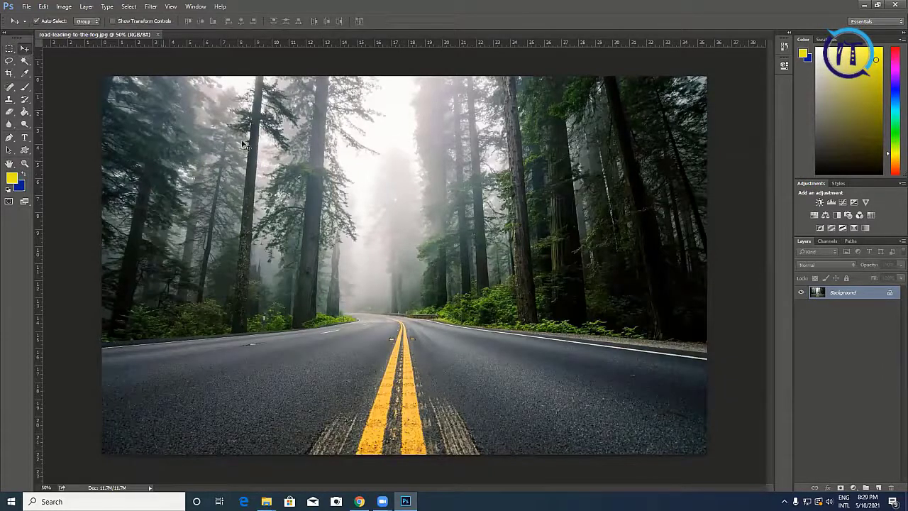
left_click(889, 293)
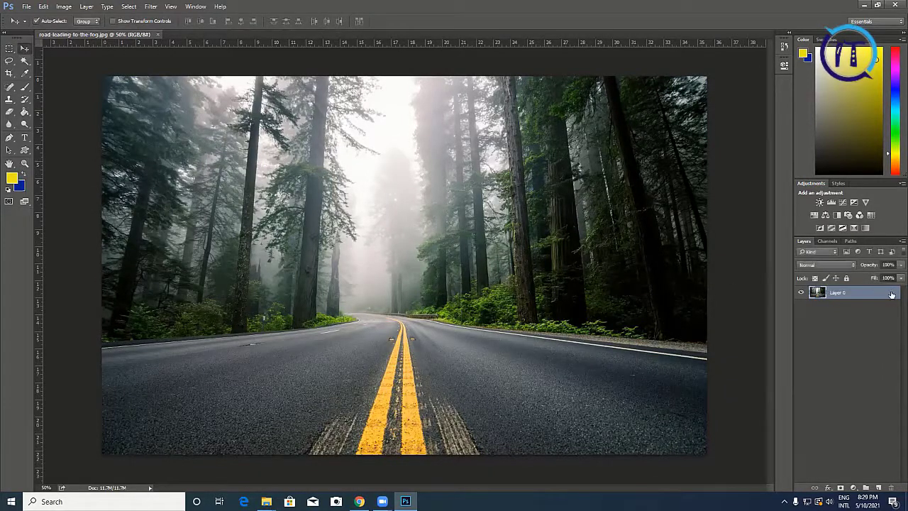
double_click(870, 291)
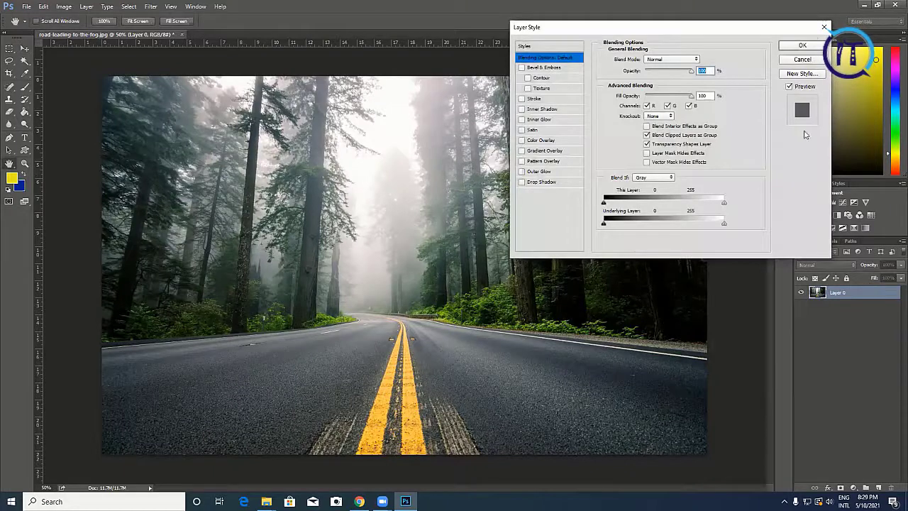
left_click(824, 28)
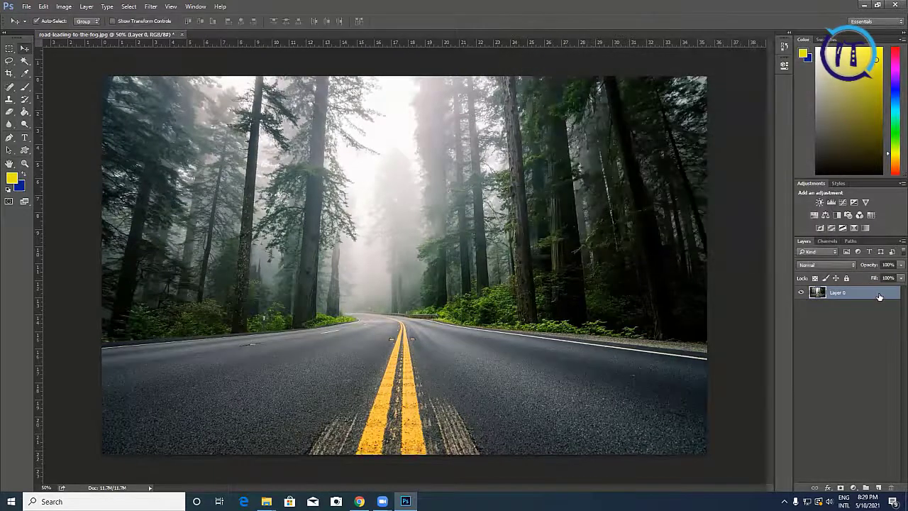
Duplicate the road photo layer and hide the copy, keeping the original layer selected
left_click_drag(879, 293, 880, 489)
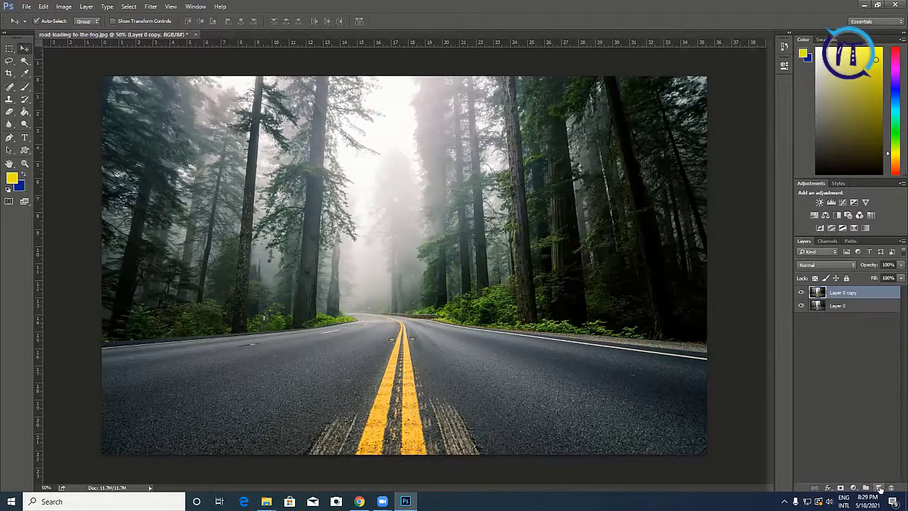
left_click(865, 306)
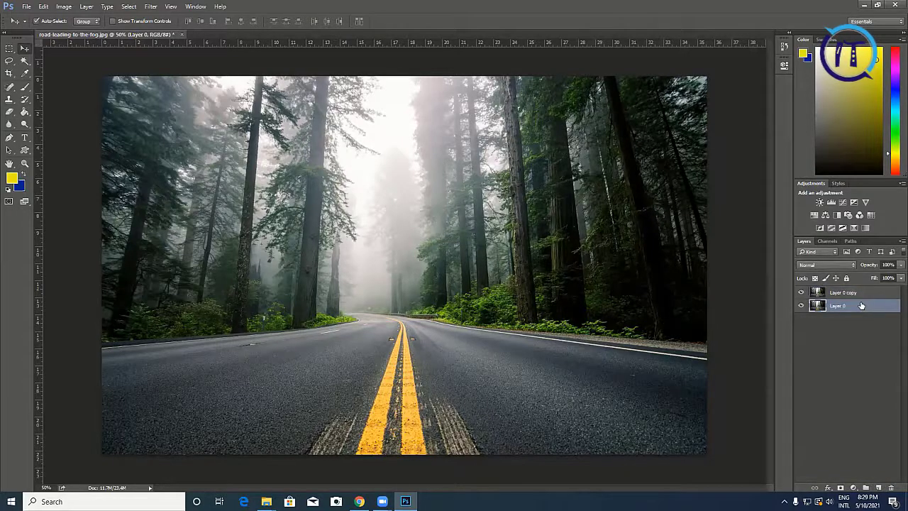
left_click(802, 292)
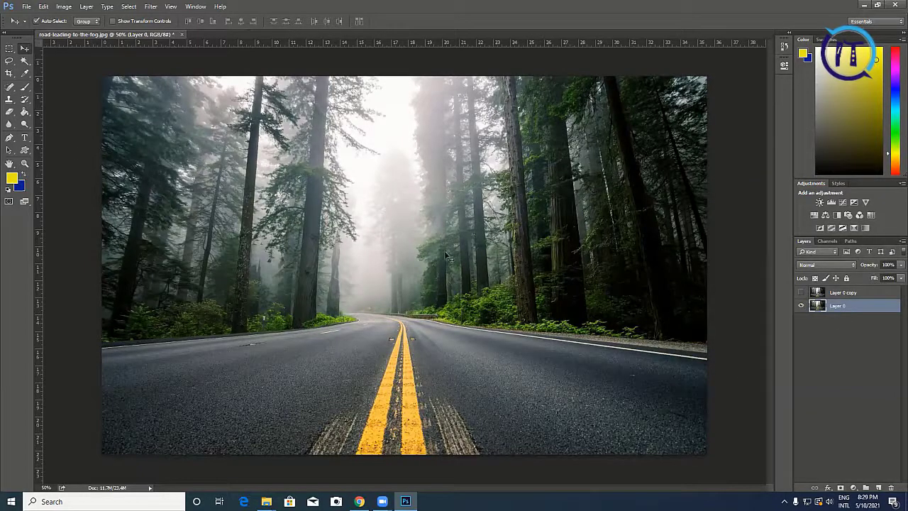
Add the text "LIGHT" at 72 pt on the road, to the left of the yellow lines
key("t")
left_click(271, 362)
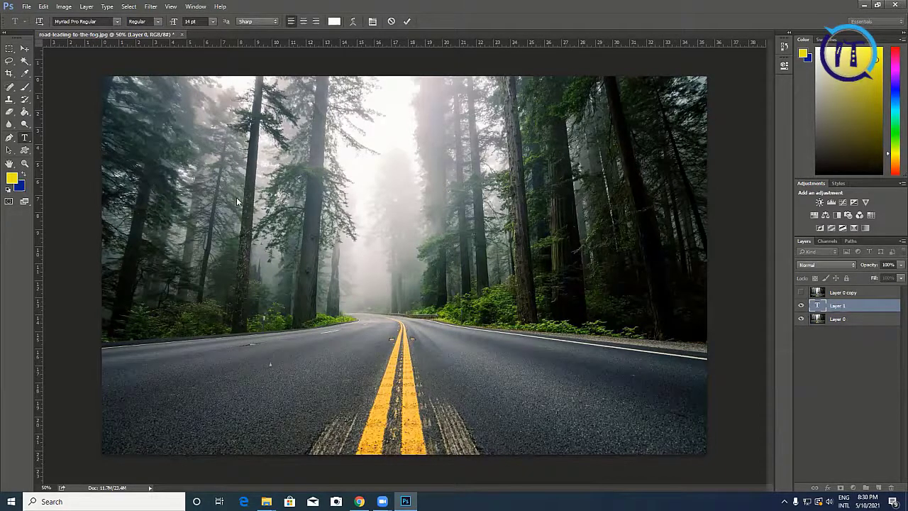
left_click(212, 22)
left_click(220, 199)
type("LIGHT")
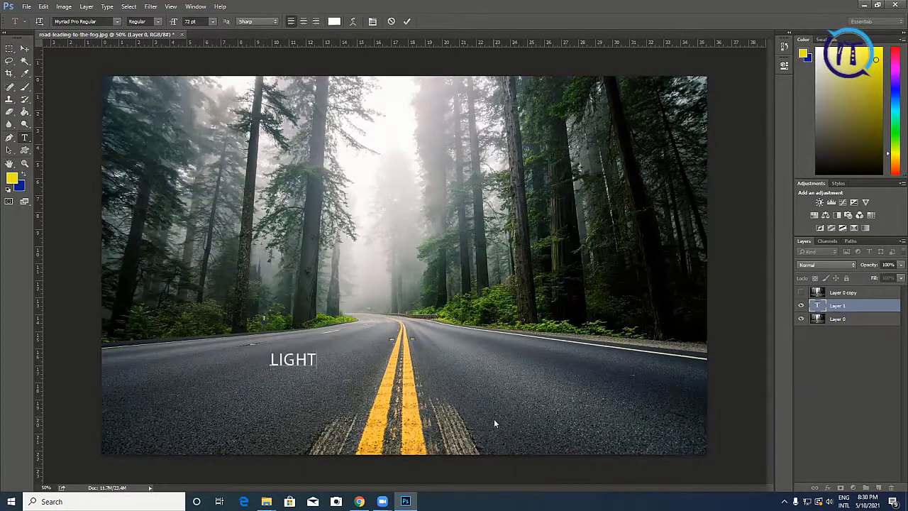
Set the font of the whole LIGHT text to Montserrat Black and finish editing the text
key("ctrl+a")
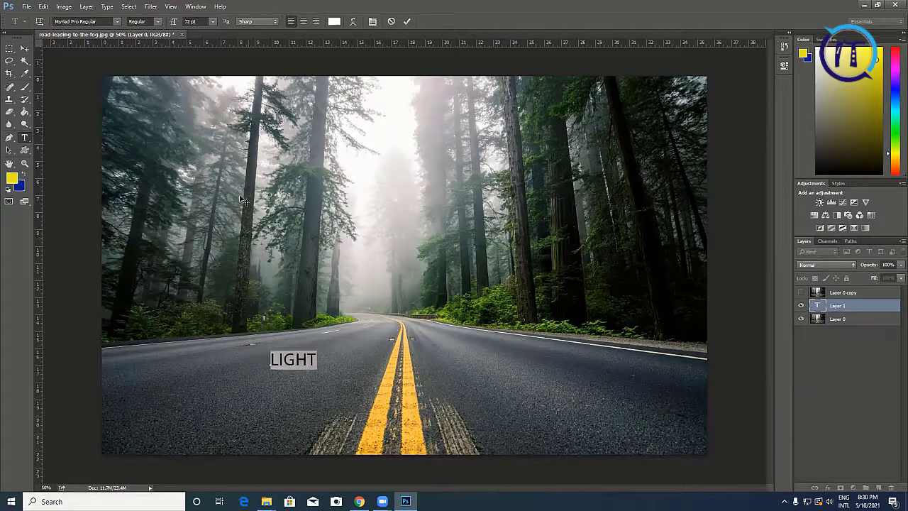
left_click(115, 22)
left_click(115, 22)
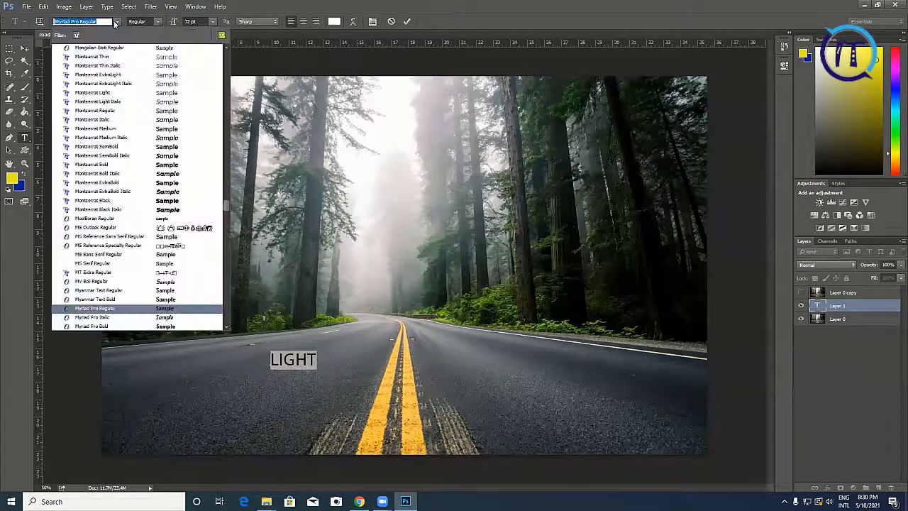
left_click(177, 202)
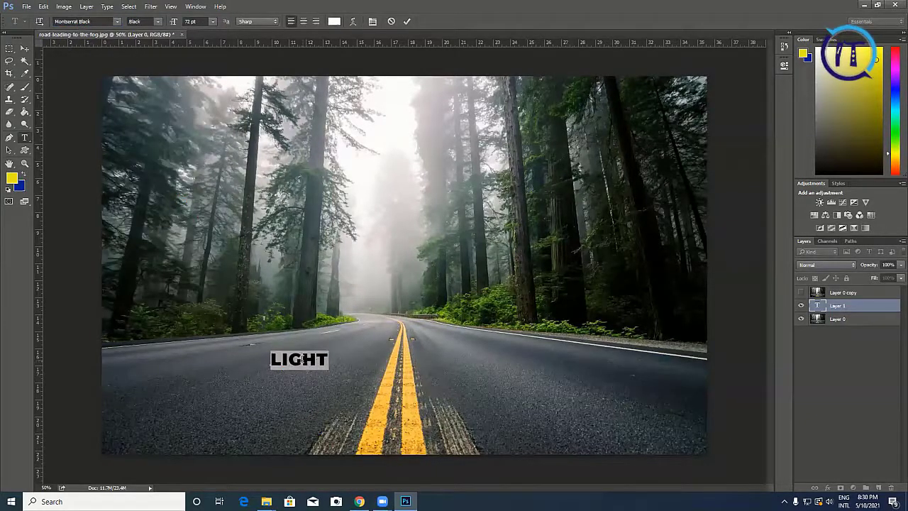
left_click(25, 49)
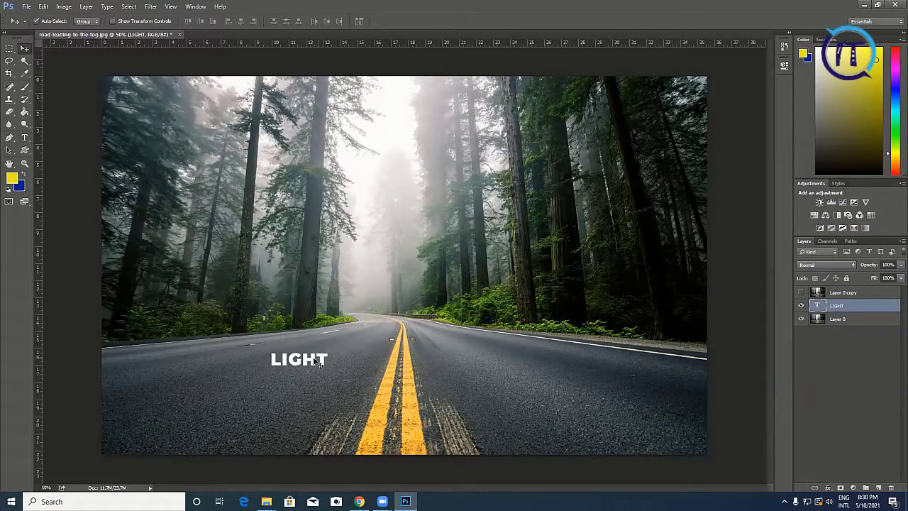
Free-transform the LIGHT text to about 614% width and 891% height, centred where the road meets the forest
left_click(45, 6)
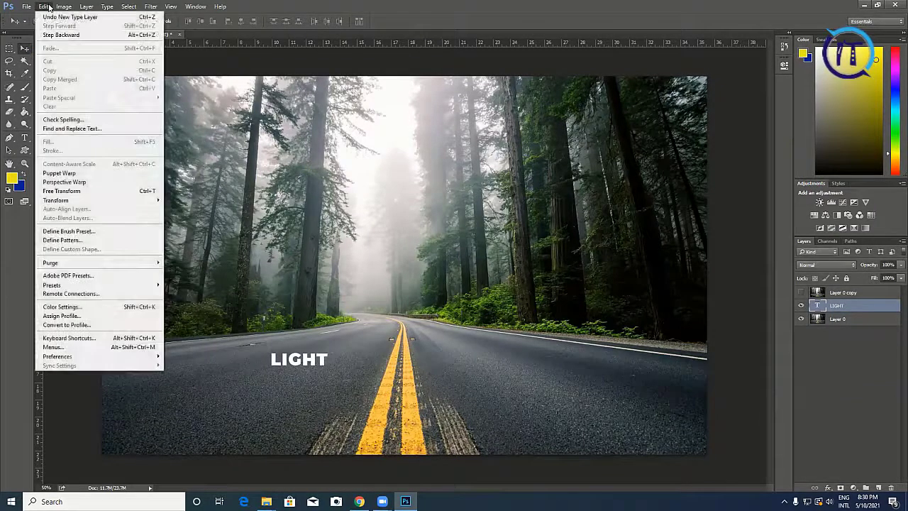
left_click(90, 192)
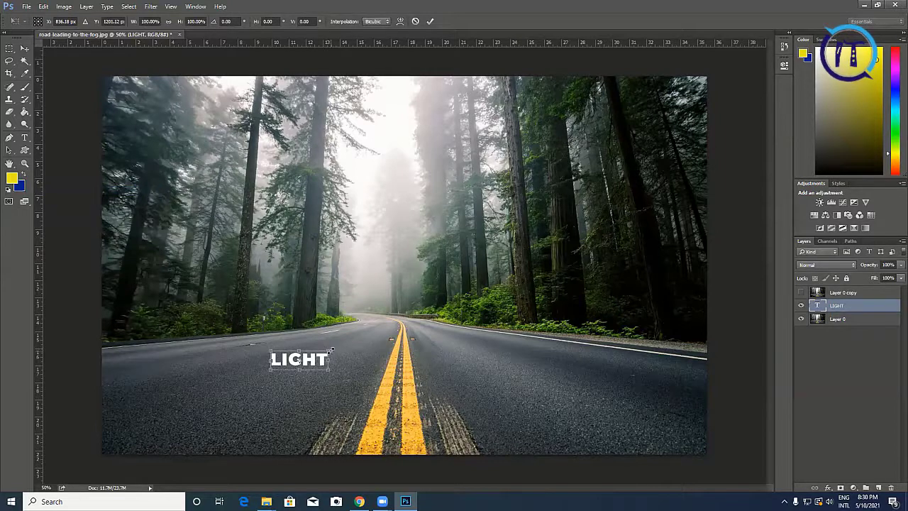
left_click_drag(332, 350, 677, 203)
left_click_drag(573, 303, 517, 321)
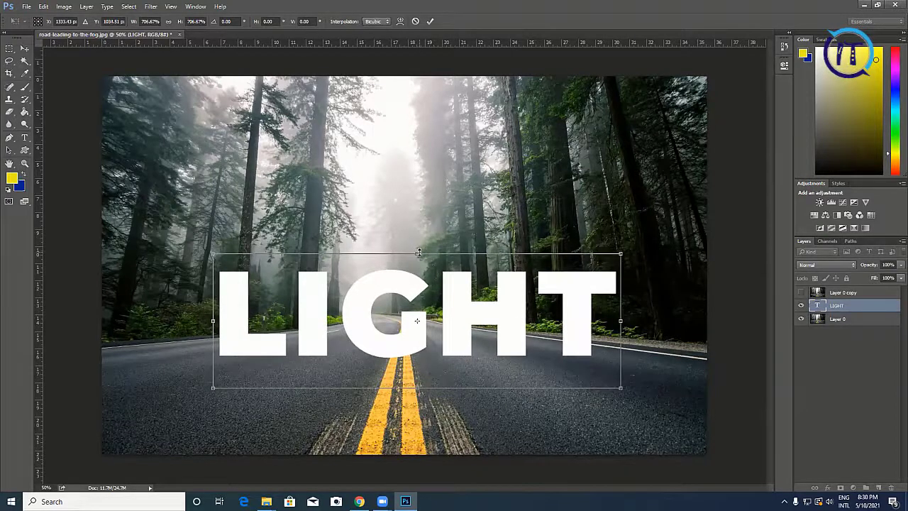
left_click_drag(418, 252, 420, 191)
left_click_drag(456, 301, 447, 315)
left_click_drag(611, 205, 558, 231)
left_click_drag(464, 302, 496, 304)
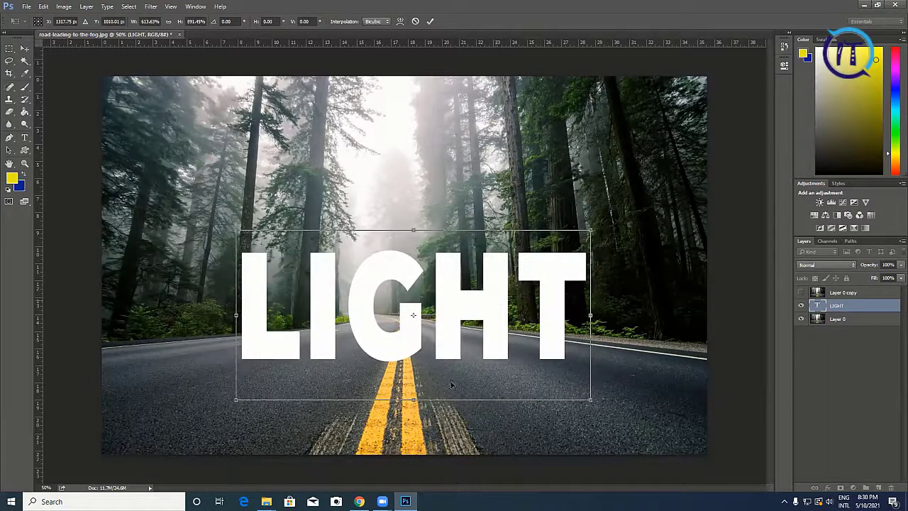
key("Return")
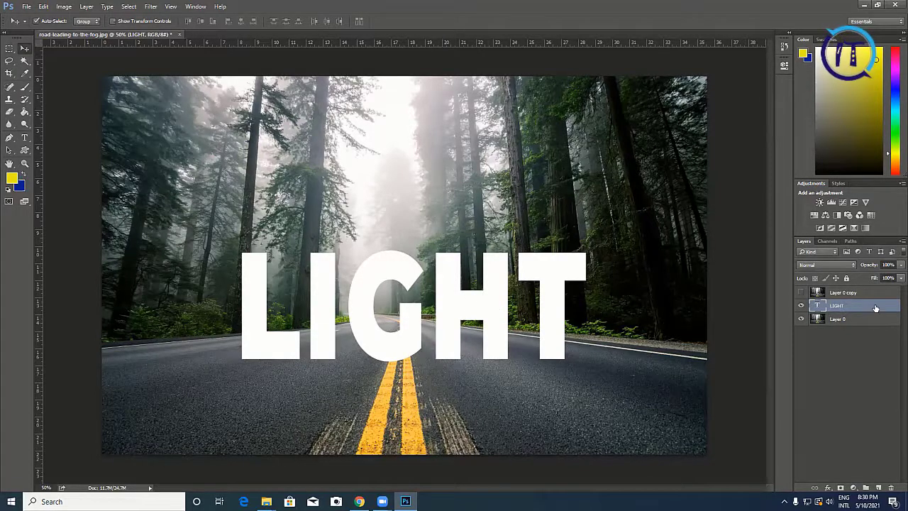
Create a vertically flipped copy of the LIGHT text and place it directly beneath the original letters
left_click_drag(876, 307, 880, 488)
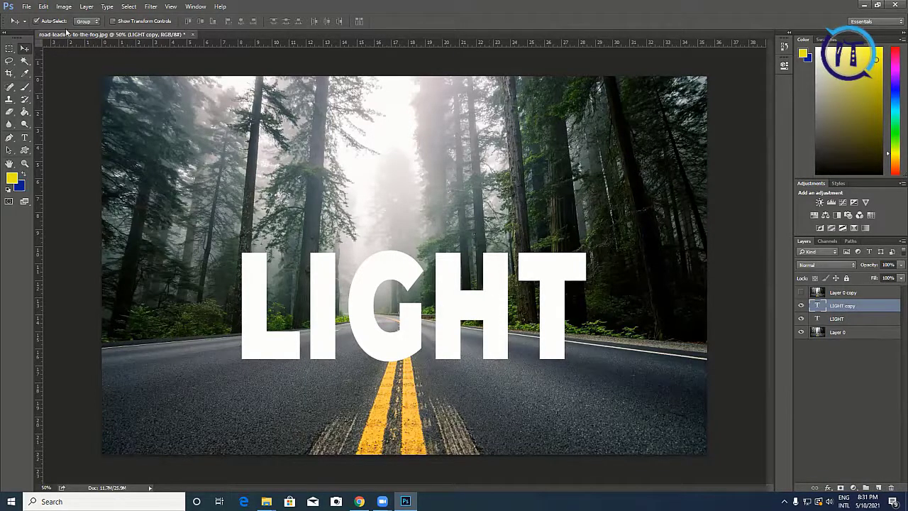
left_click(44, 6)
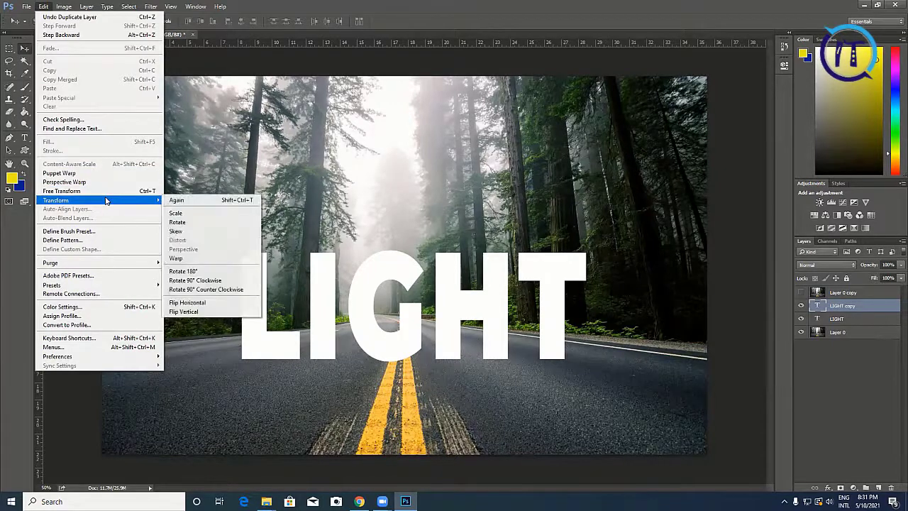
left_click(107, 196)
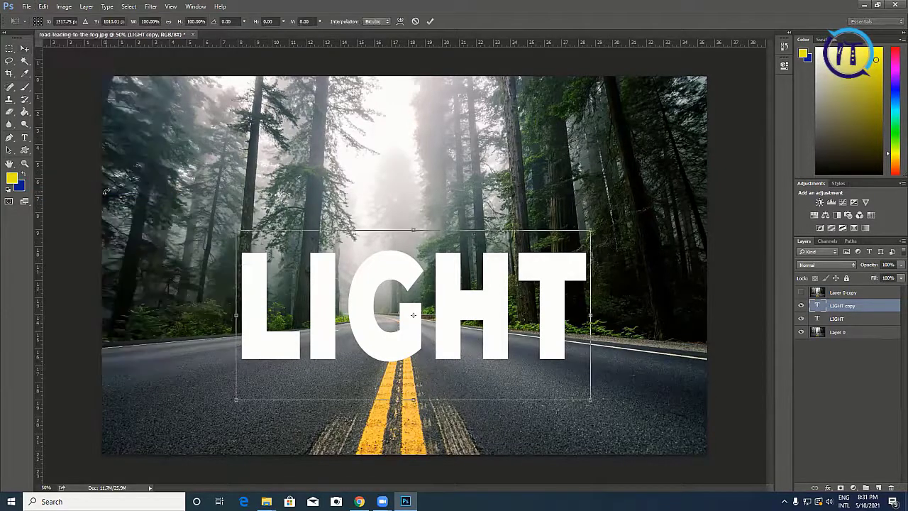
right_click(378, 273)
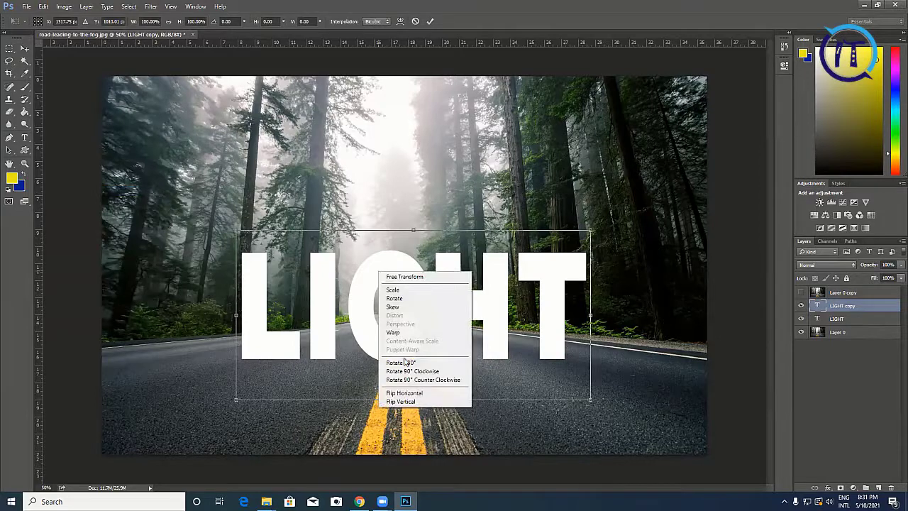
left_click(410, 403)
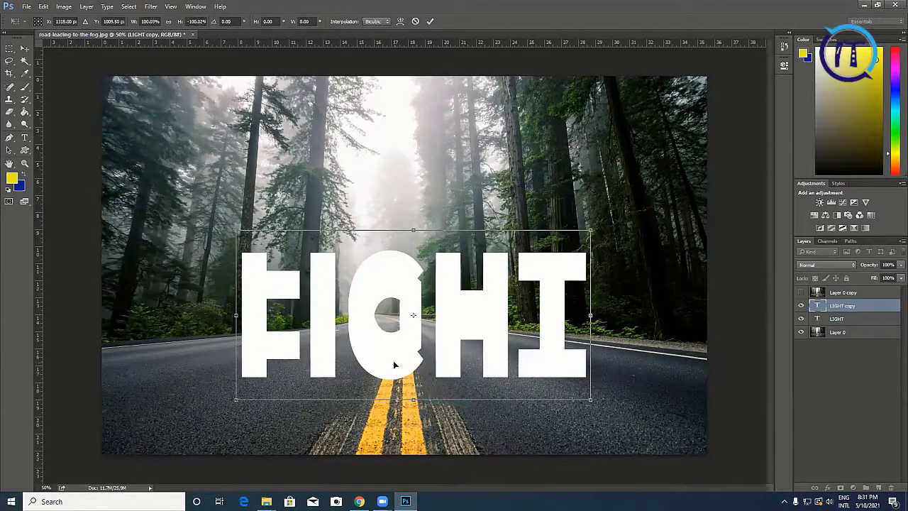
left_click_drag(390, 378, 402, 455)
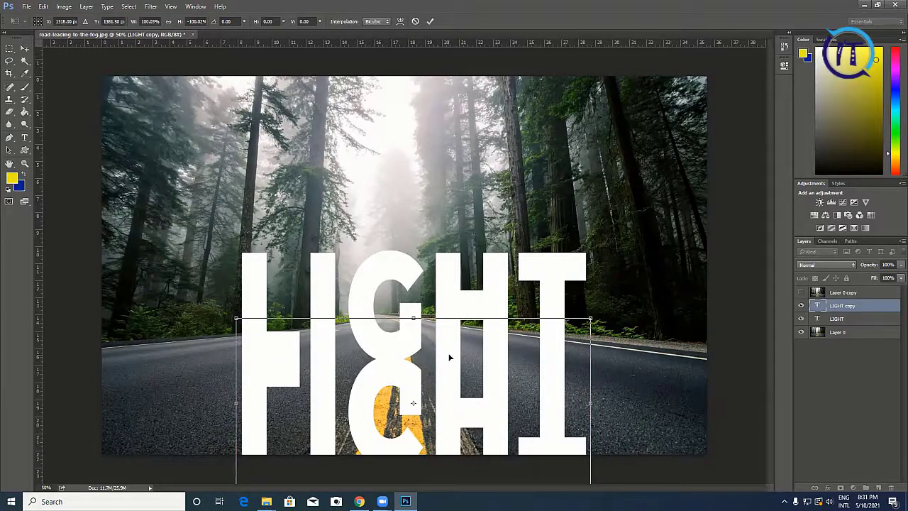
key("Return")
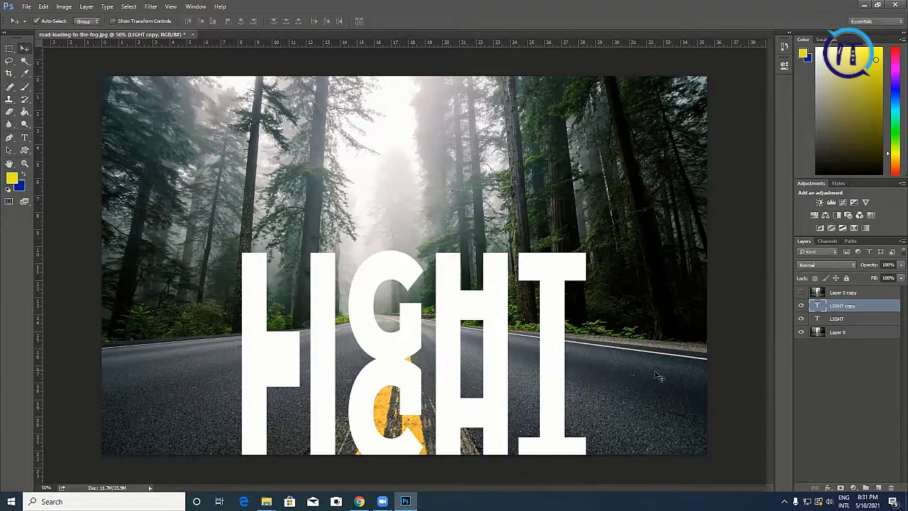
Rasterize the flipped LIGHT copy and apply a Perspective transform that widens its lower edge to about 269% width
left_click(465, 358)
scroll(465, 358, "down", 1)
scroll(465, 358, "down", 3)
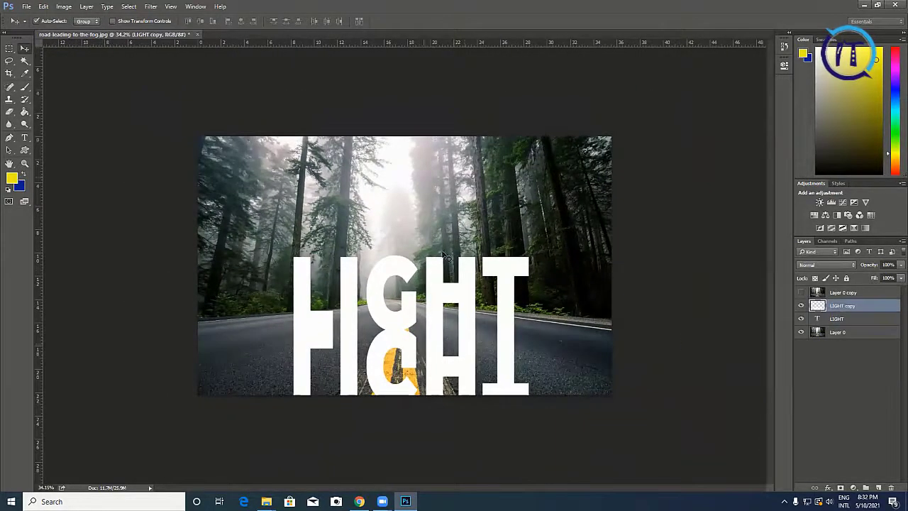
key("ctrl+t")
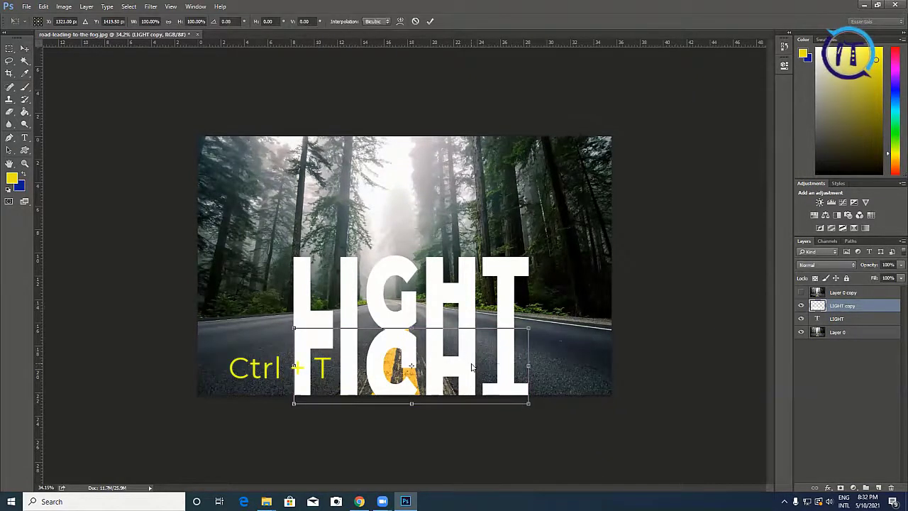
right_click(472, 367)
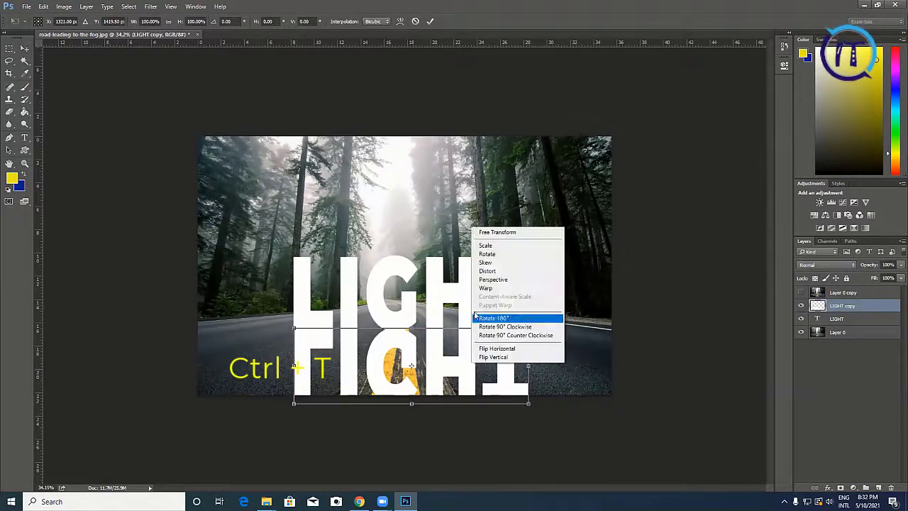
left_click(513, 281)
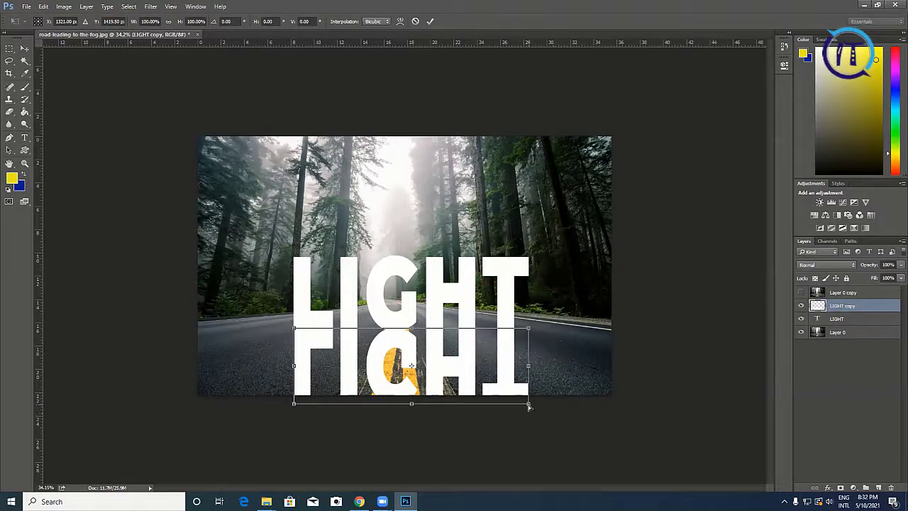
left_click_drag(528, 406, 668, 402)
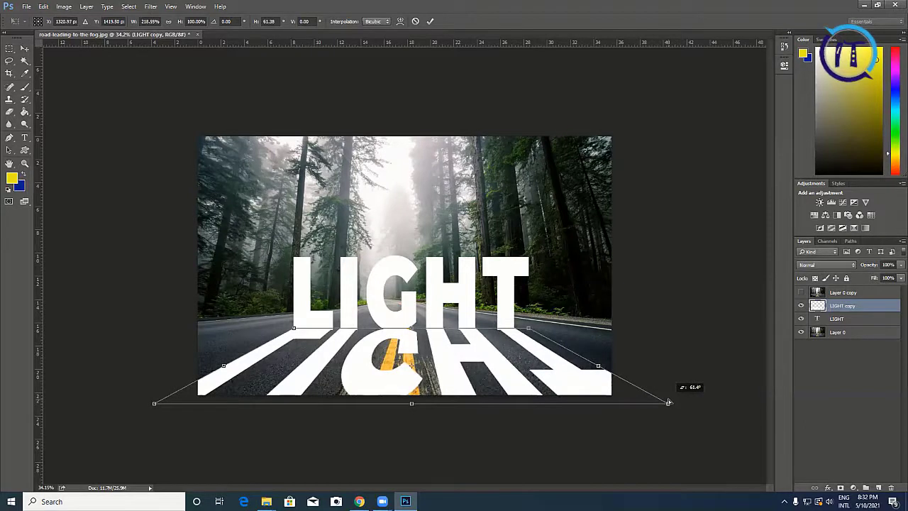
left_click_drag(669, 402, 728, 405)
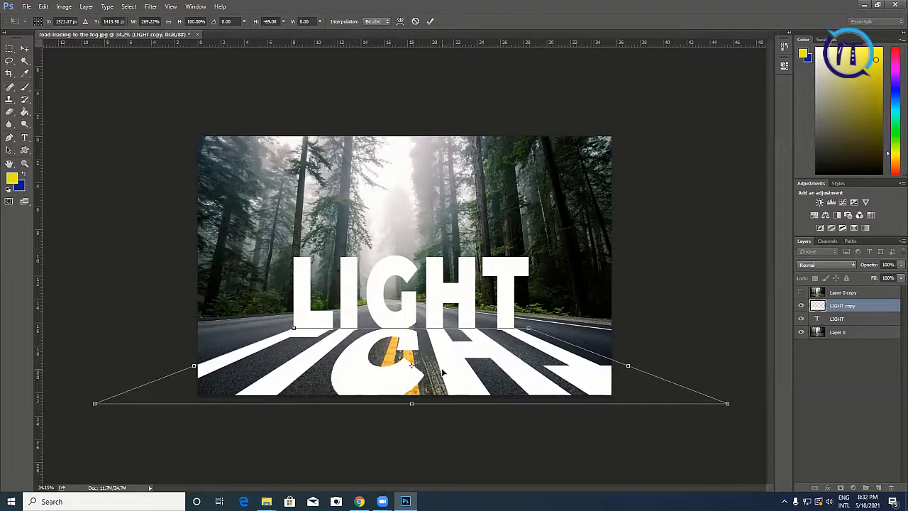
Free-transform the perspective LIGHT copy to about 46% height and 176% width, then align it directly beneath the upright letters
right_click(444, 234)
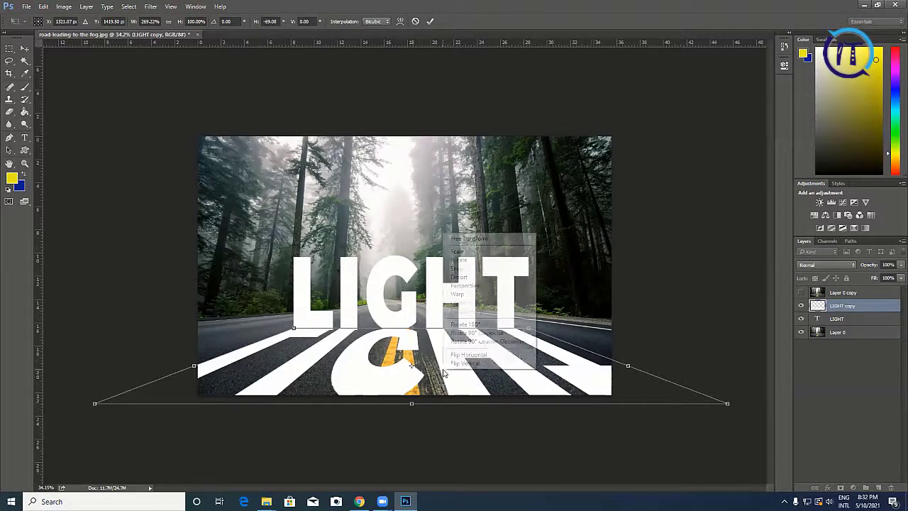
left_click(482, 240)
left_click_drag(411, 402, 414, 363)
left_click_drag(573, 345, 571, 346)
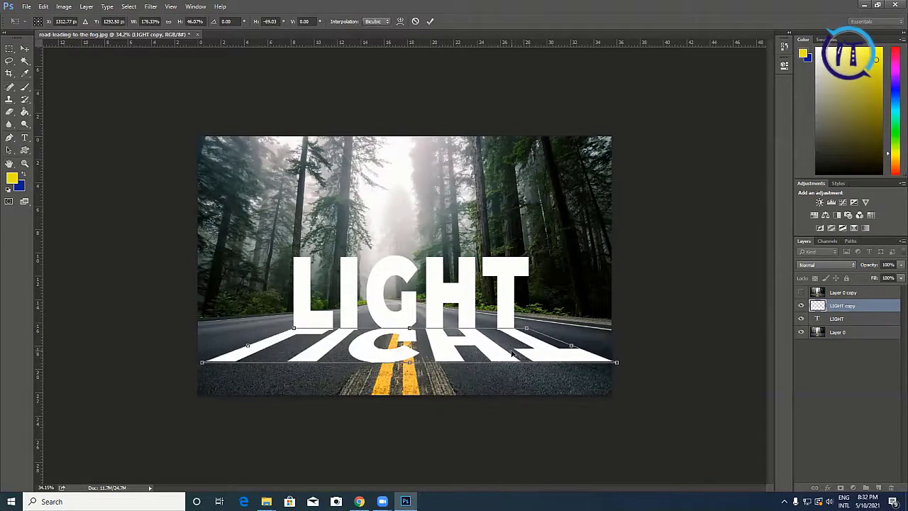
left_click_drag(511, 353, 515, 352)
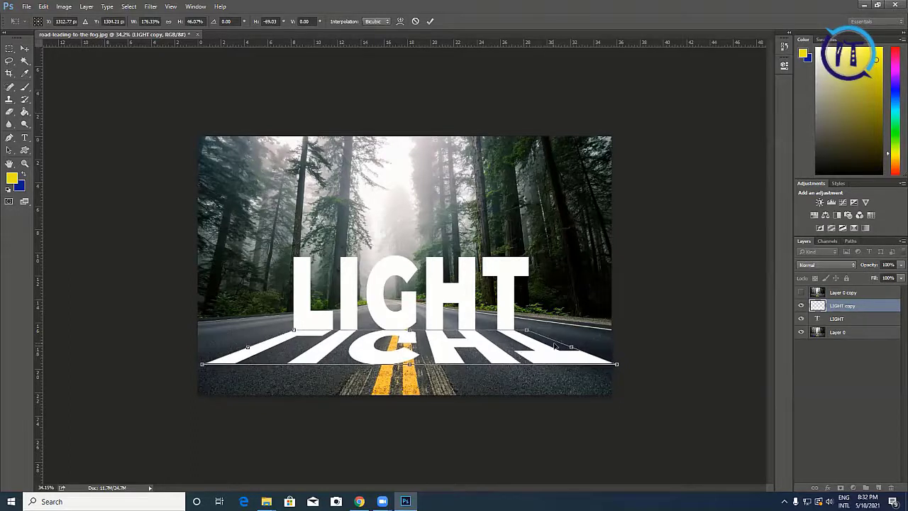
key("Return")
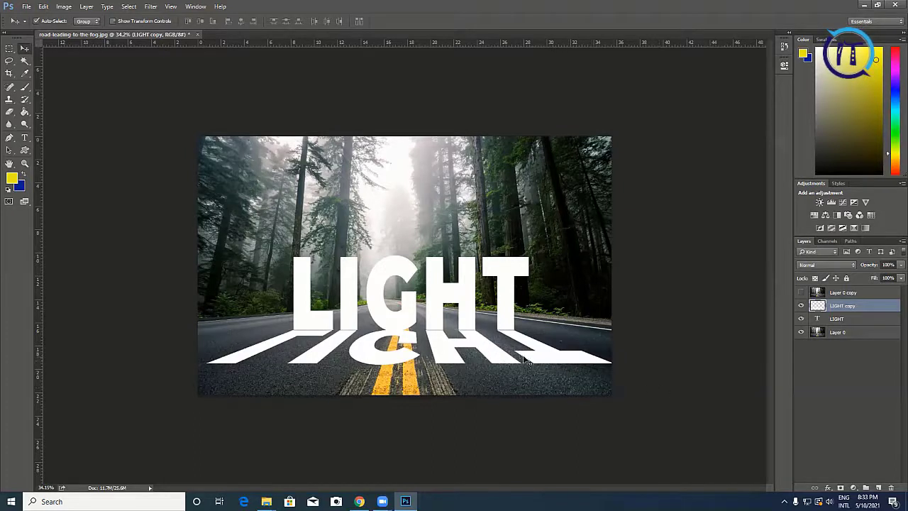
Move the LIGHT copy layer below the LIGHT text layer, leaving Layer 0 copy hidden
left_click(801, 292)
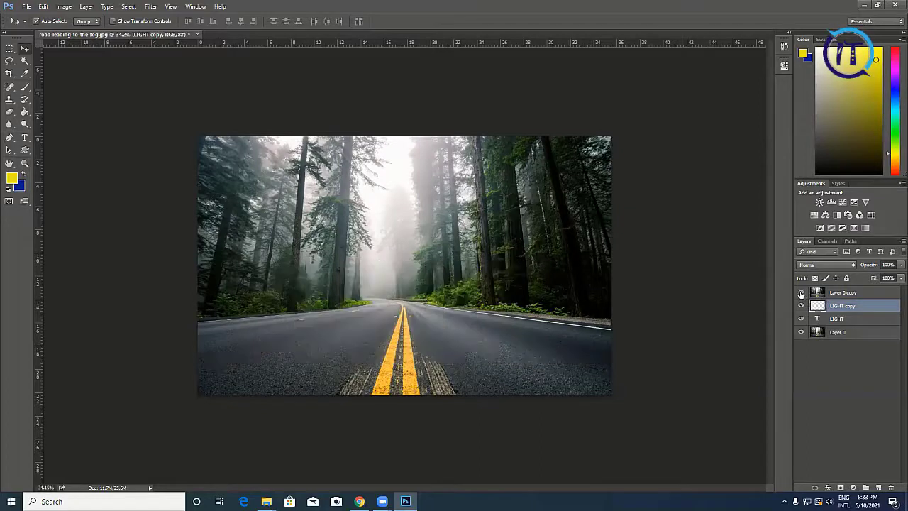
left_click(801, 292)
left_click(869, 293)
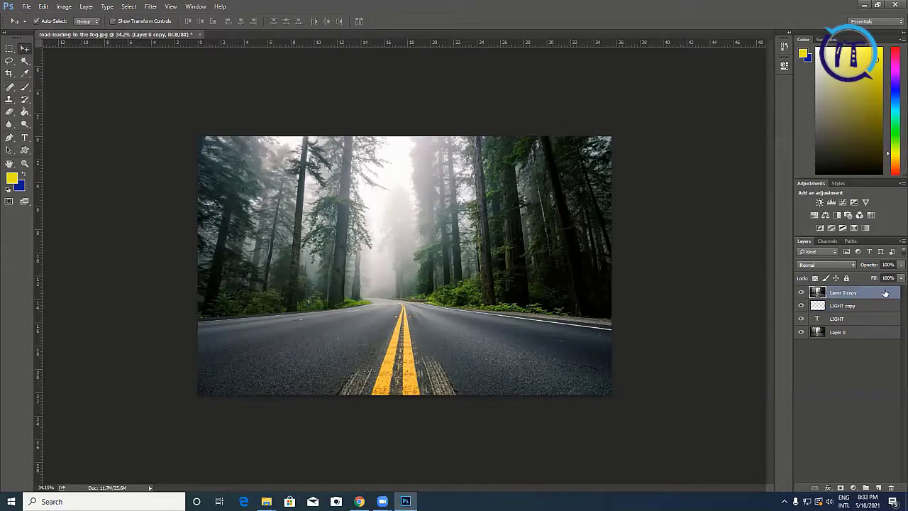
mouse_move(856, 306)
left_mouse_down()
mouse_move(848, 323)
mouse_move(843, 315)
left_mouse_up()
left_click(802, 293)
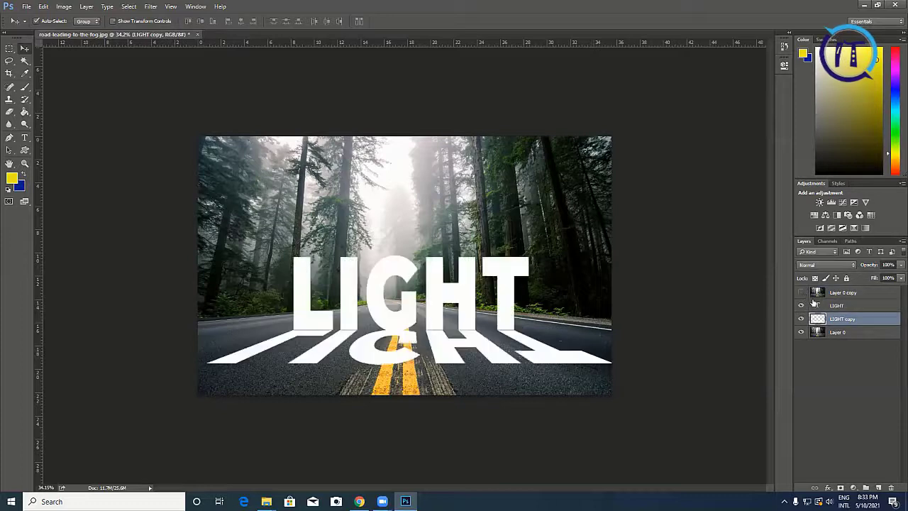
left_click(820, 306)
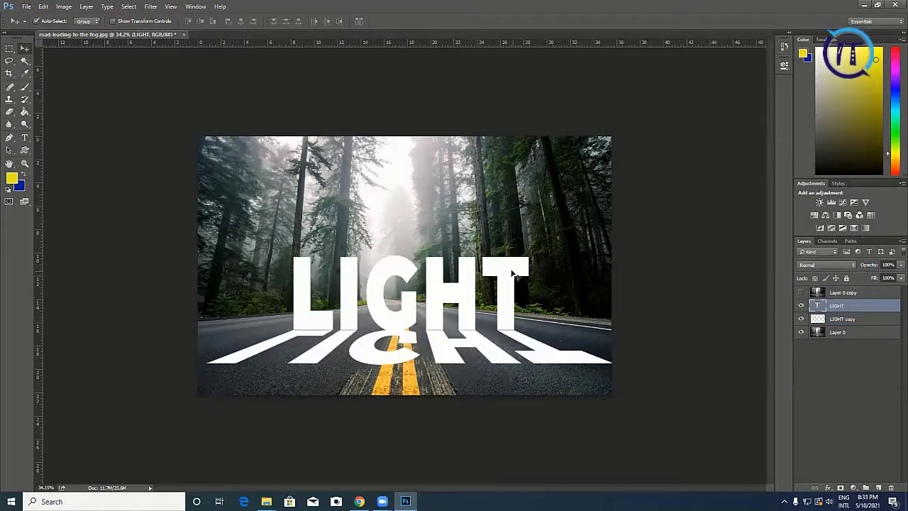
left_click_drag(511, 277, 507, 245)
key("ctrl+z")
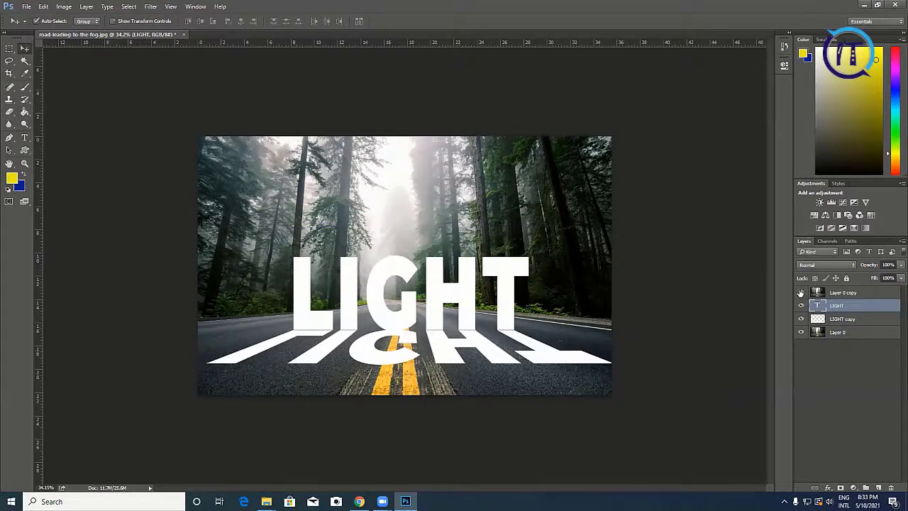
Show Layer 0 copy and clip it to the LIGHT text layer with a clipping mask
left_click(801, 292)
left_click(877, 294)
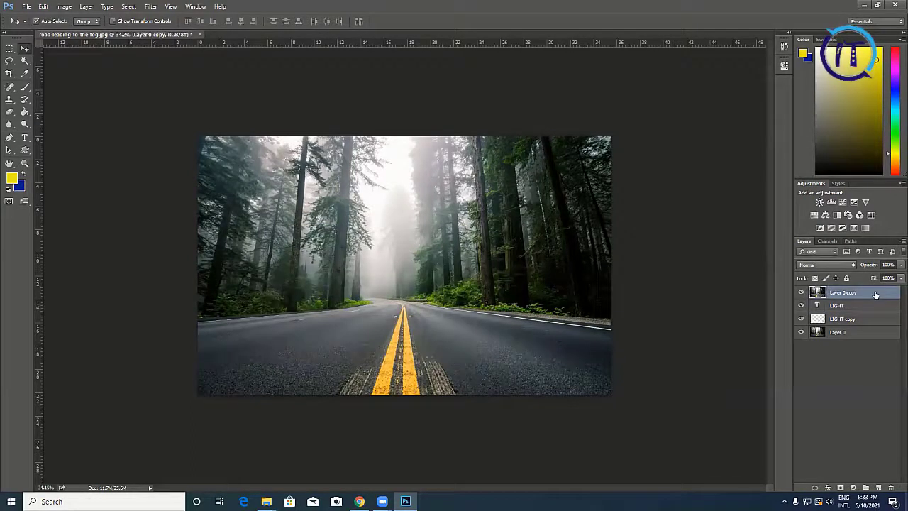
right_click(876, 295)
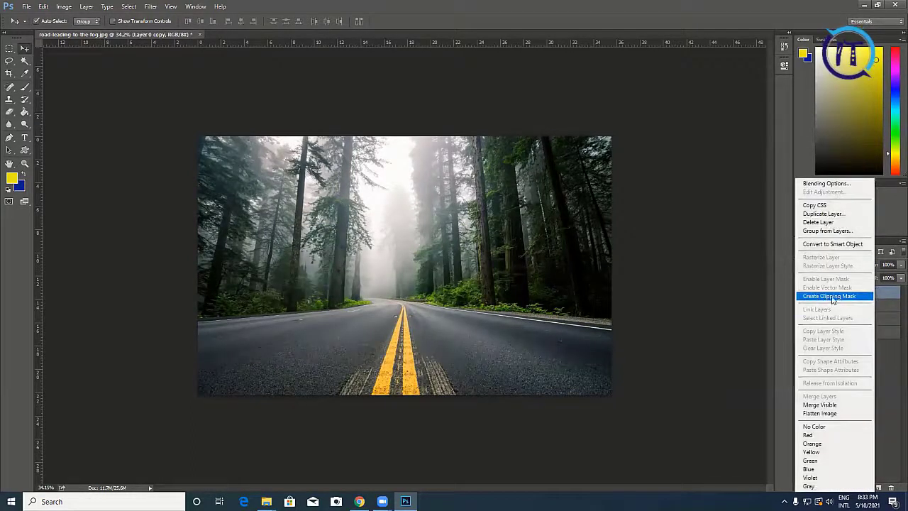
left_click(851, 296)
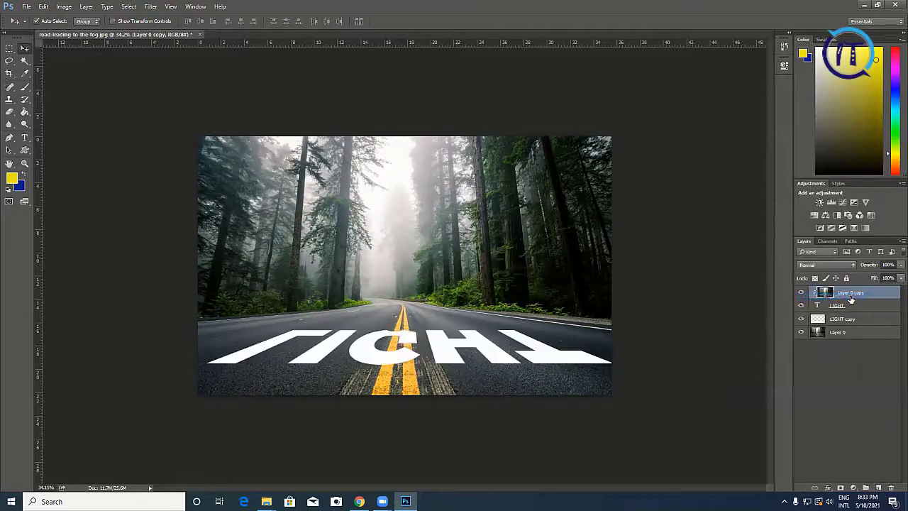
left_click(801, 333)
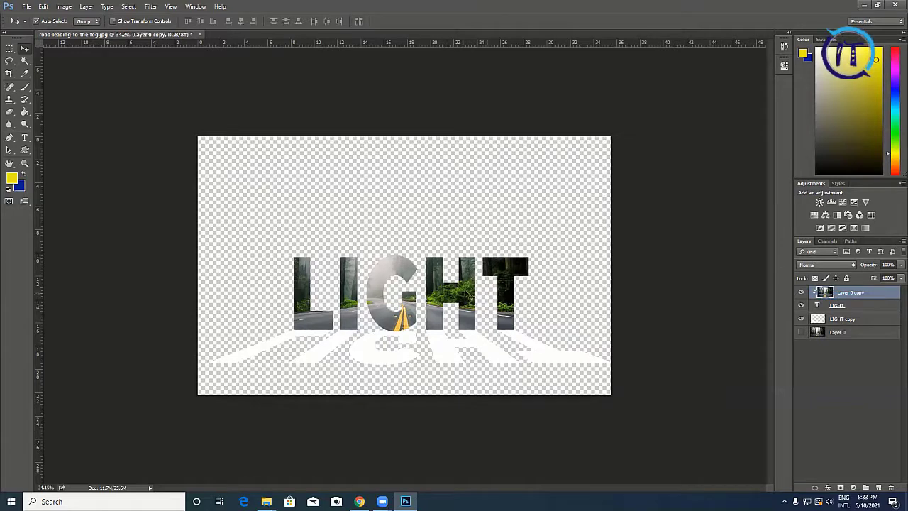
left_click(802, 333)
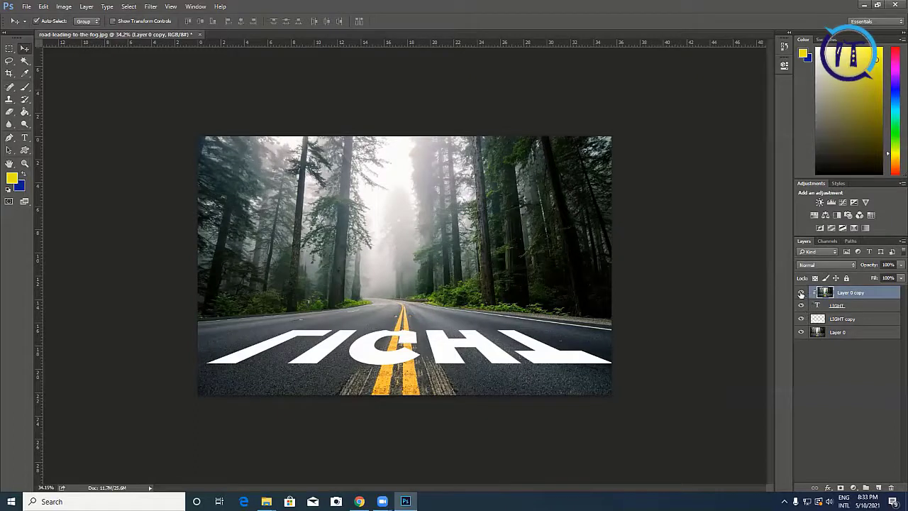
Hide the Layer 0 copy, LIGHT and LIGHT copy layers so only the base photo shows
left_click(801, 293)
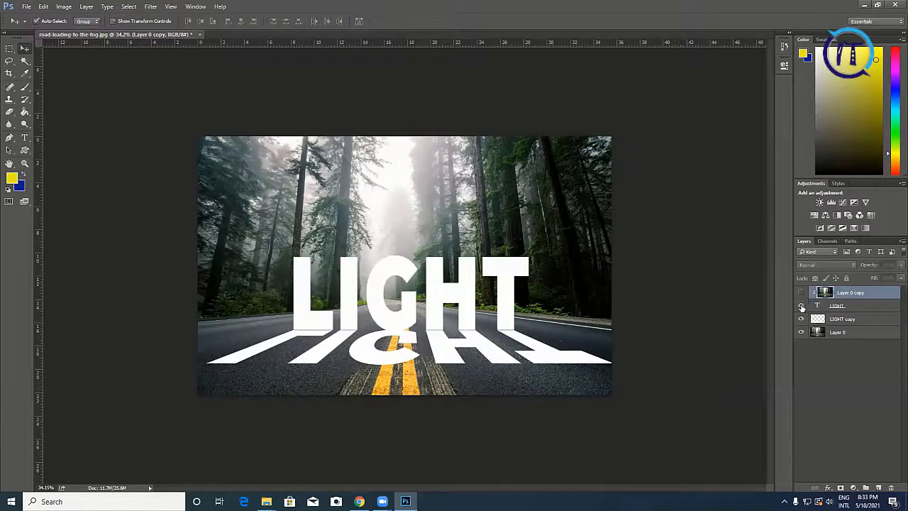
left_click(801, 305)
left_click(802, 319)
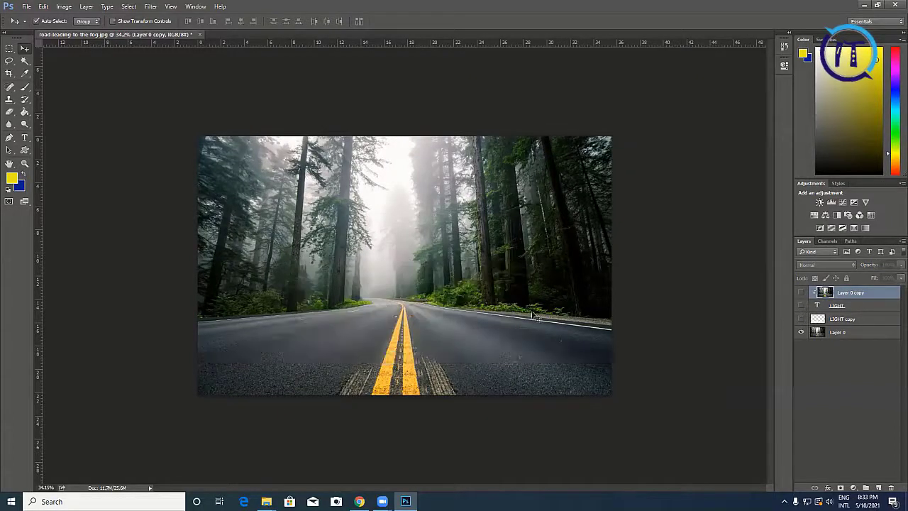
Add an Exposure adjustment layer directly above Layer 0 and lower the exposure to about -3.9
left_click(848, 334)
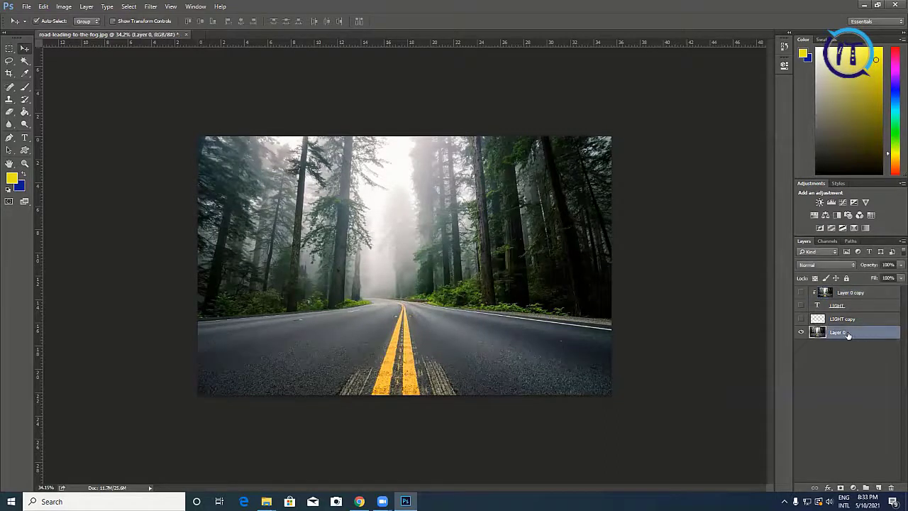
left_click(855, 489)
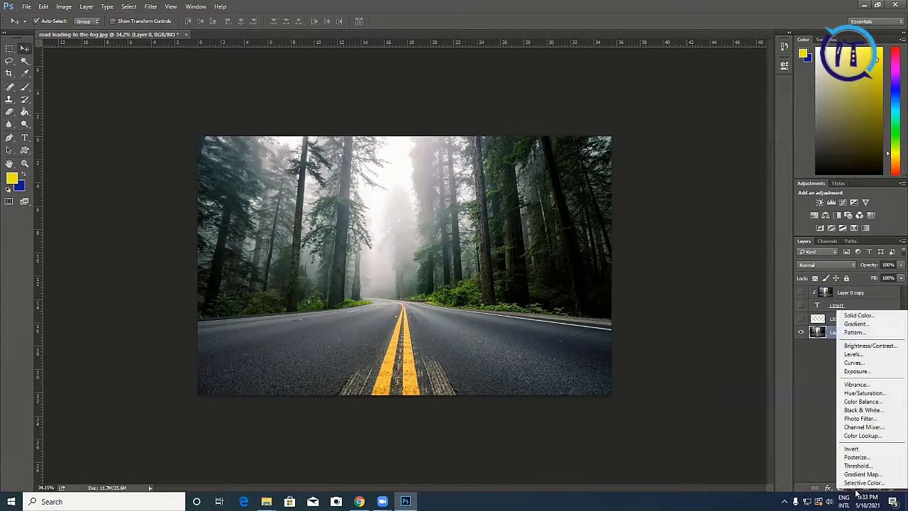
left_click(867, 372)
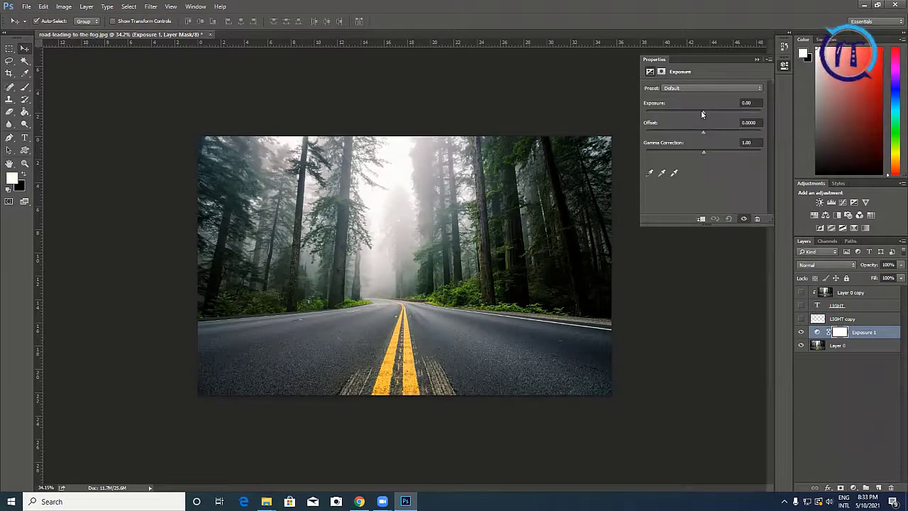
left_click_drag(702, 111, 668, 110)
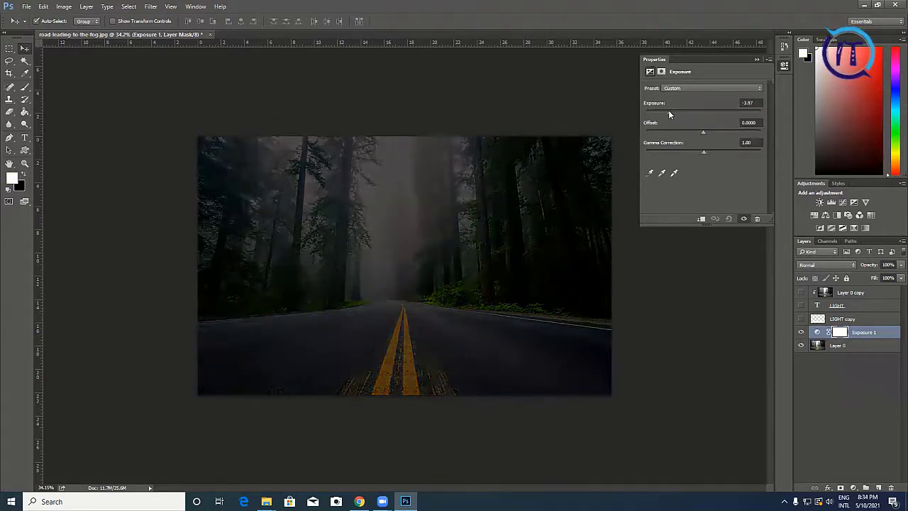
left_click(756, 59)
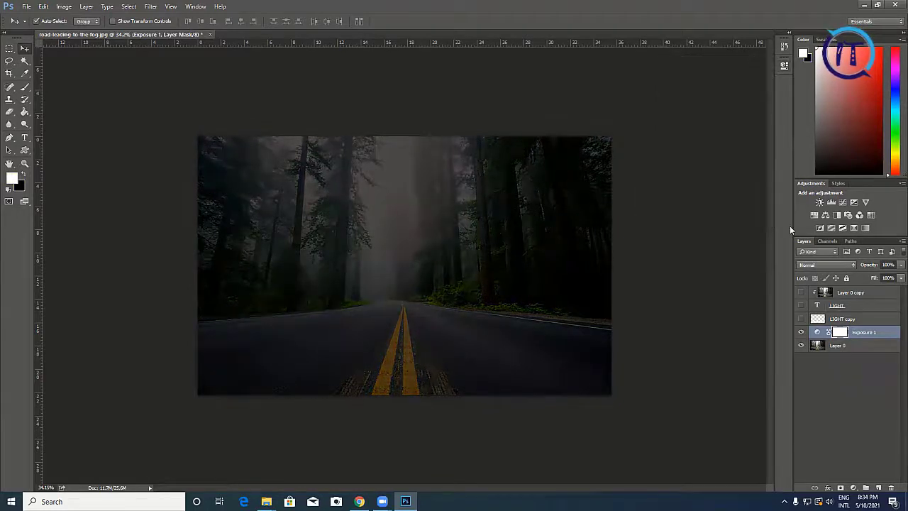
Show the LIGHT copy, LIGHT and Layer 0 copy layers again
left_click(801, 318)
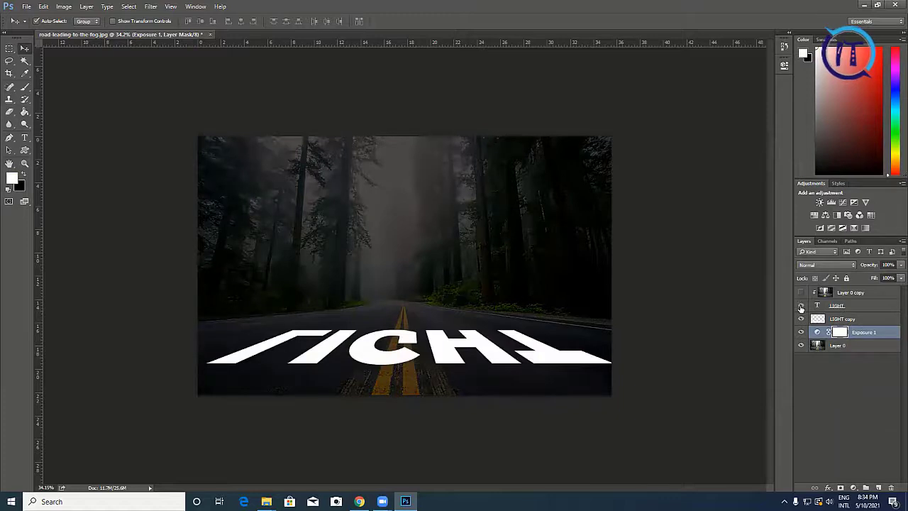
left_click(801, 305)
left_click(801, 293)
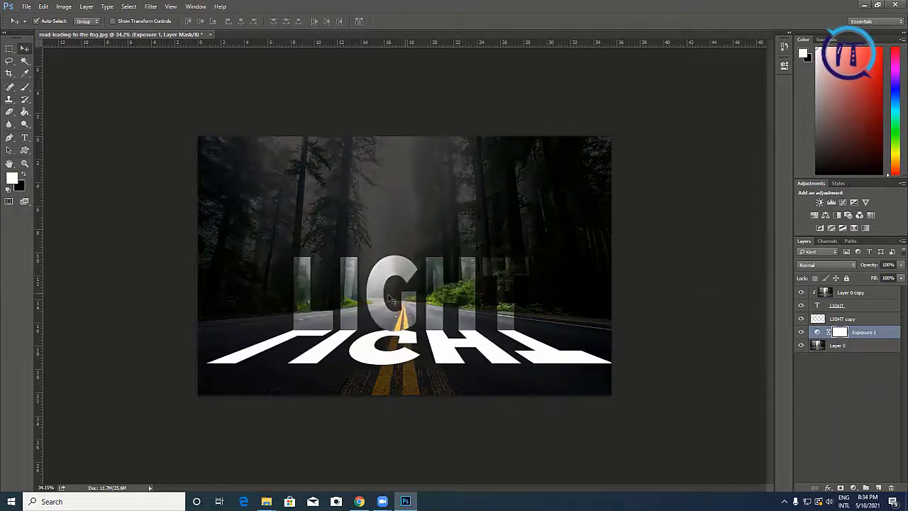
Add an Outer Glow effect to the LIGHT text layer and set the glow color to white (ffffff)
left_click(857, 306)
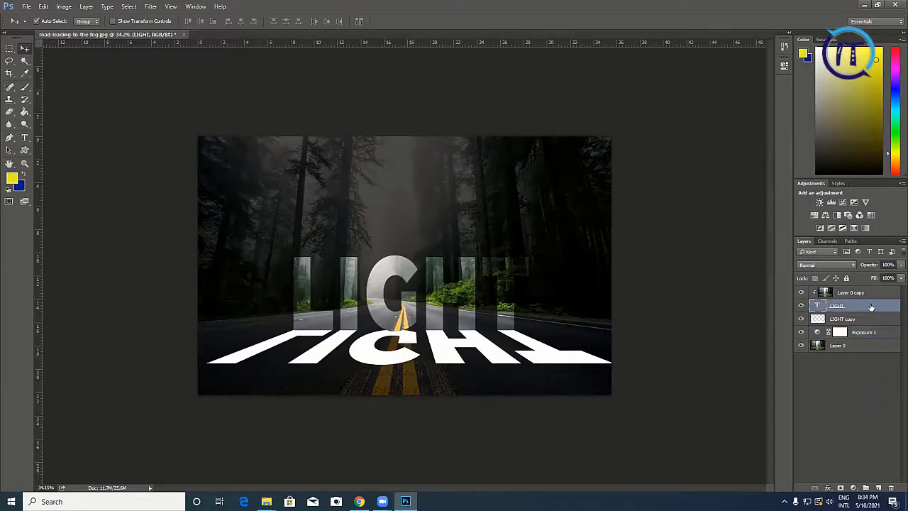
right_click(871, 307)
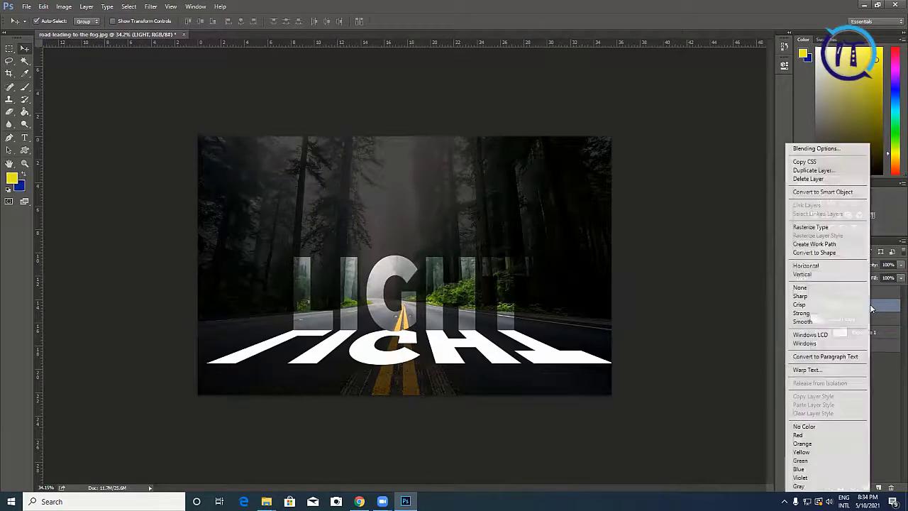
left_click(838, 149)
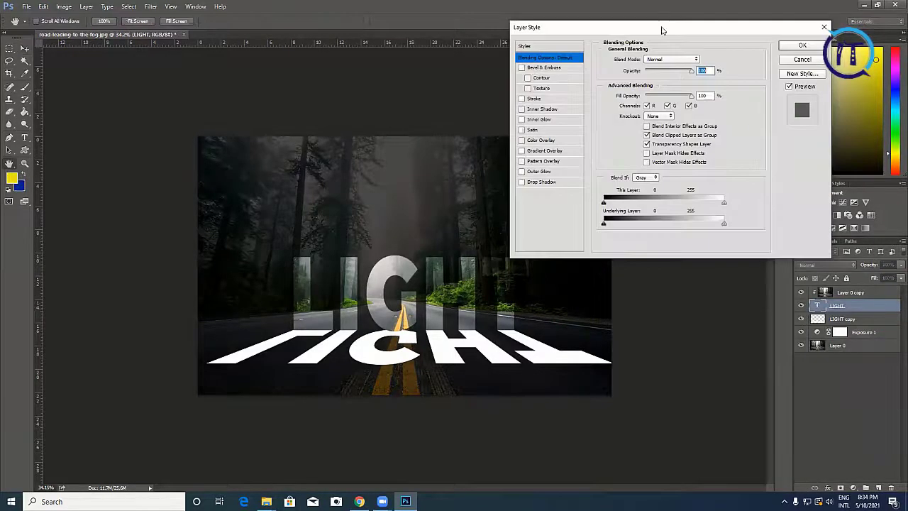
left_click_drag(661, 30, 673, 72)
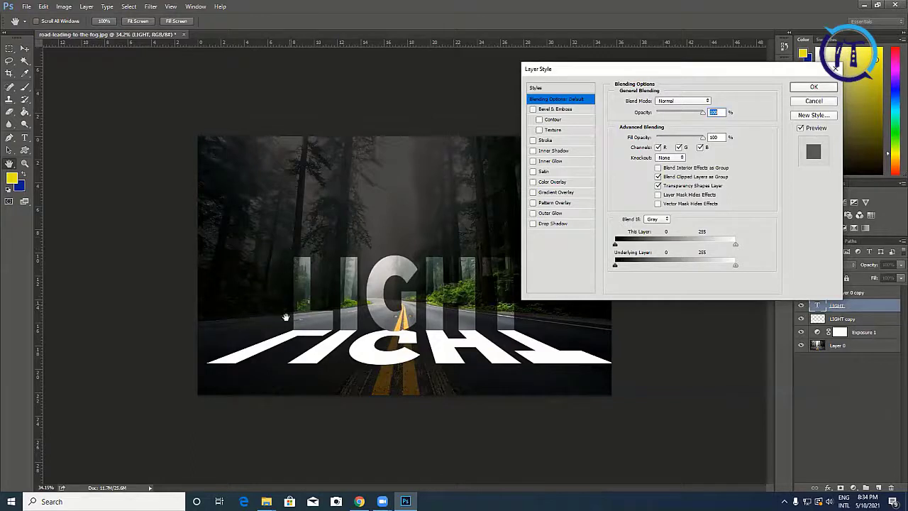
left_click(532, 213)
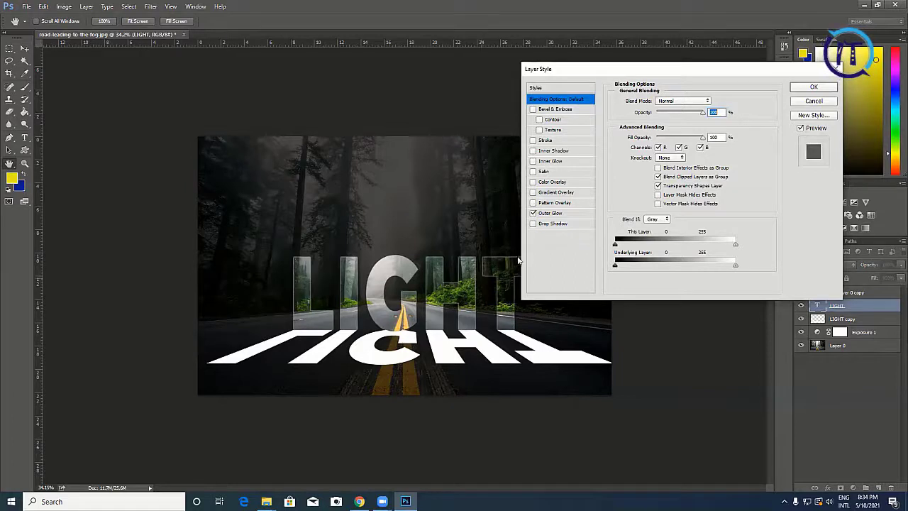
left_click(564, 214)
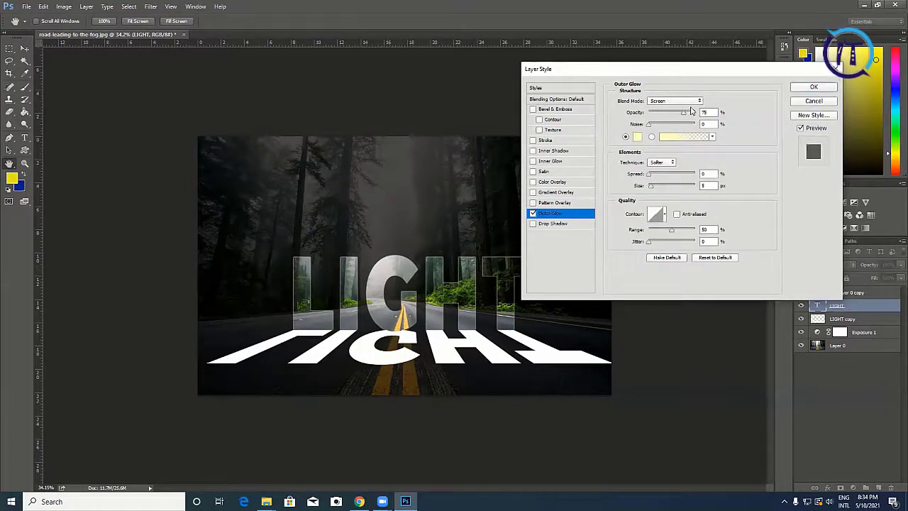
left_click(636, 137)
left_click_drag(351, 154, 330, 132)
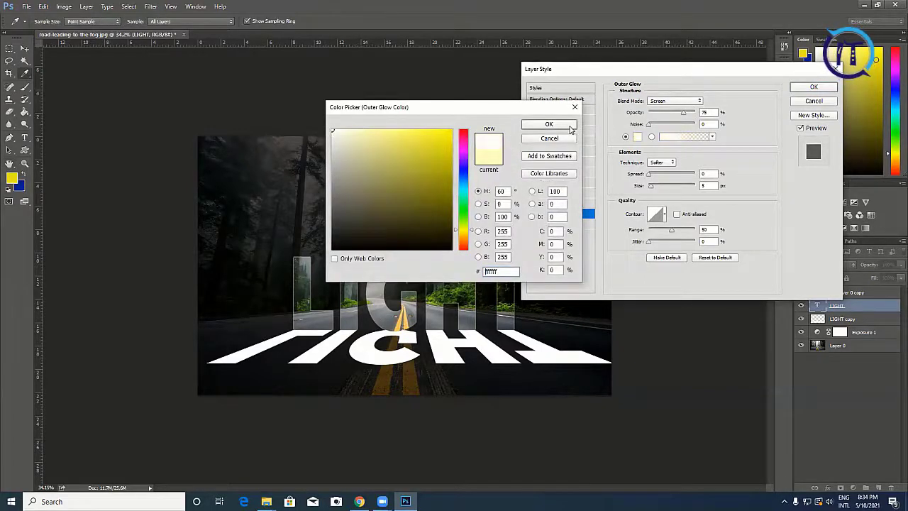
left_click(548, 125)
Set the Outer Glow to 100% opacity and Soft Light blend mode, and enlarge its size to spread the glow widely
left_click_drag(651, 187, 661, 190)
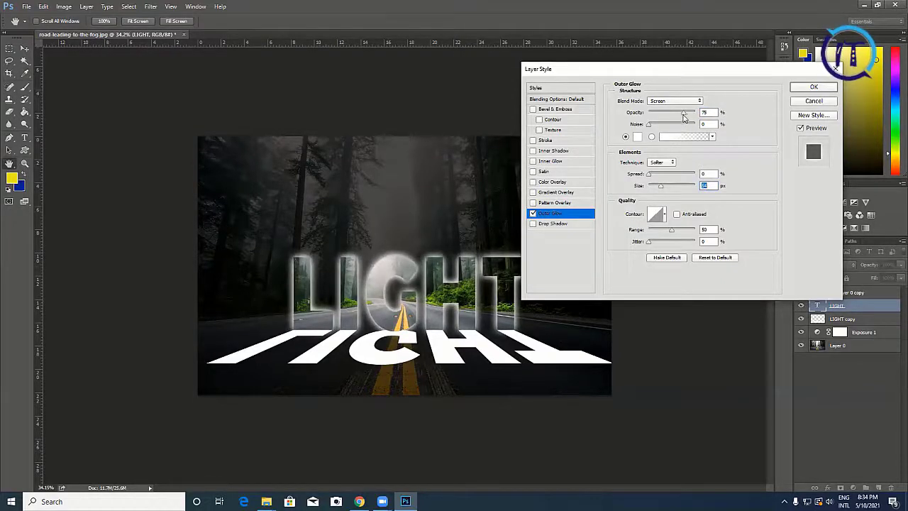
left_click_drag(684, 115, 702, 121)
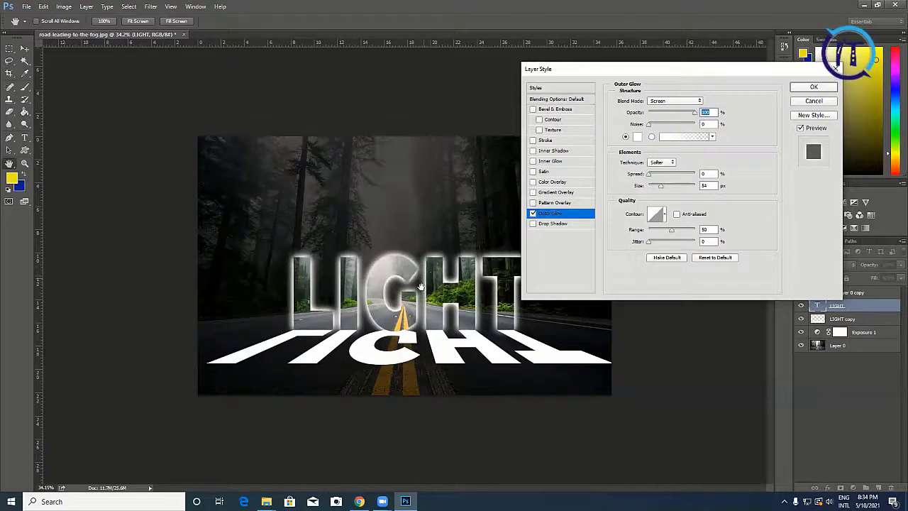
left_click(692, 102)
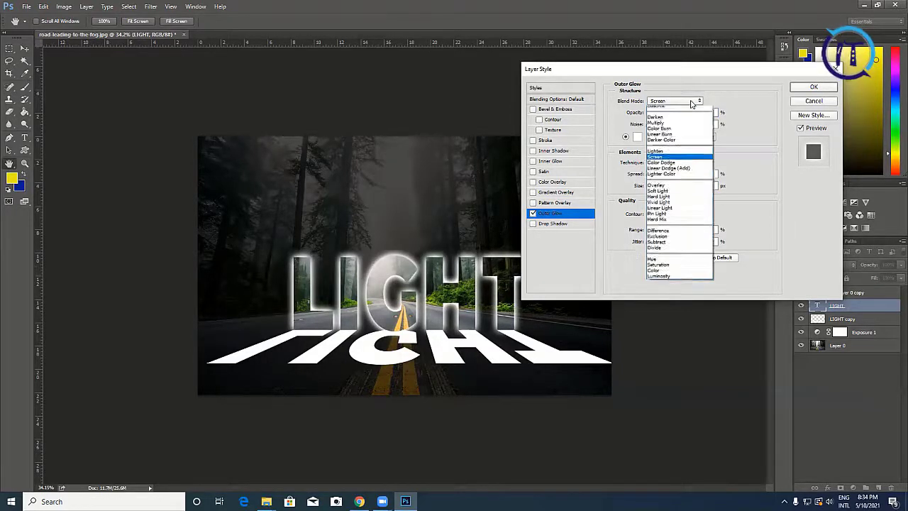
left_click(667, 197)
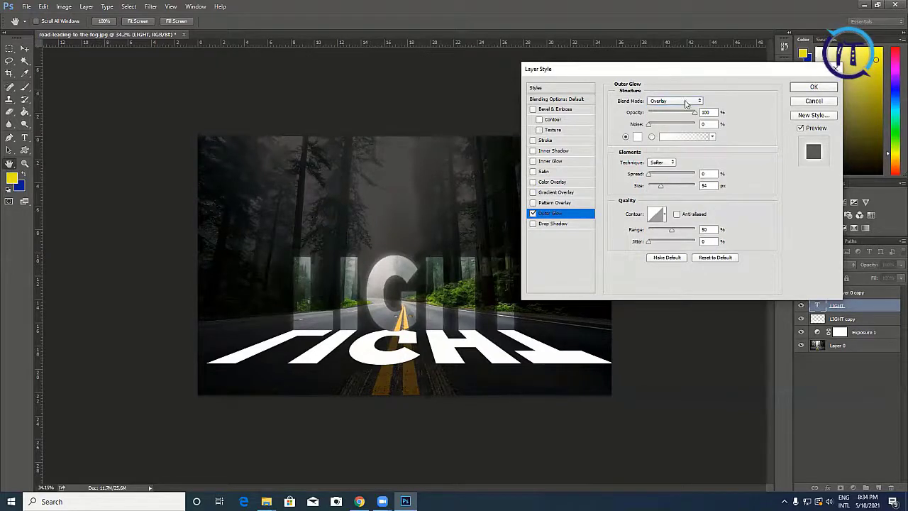
left_click(687, 104)
left_click(672, 206)
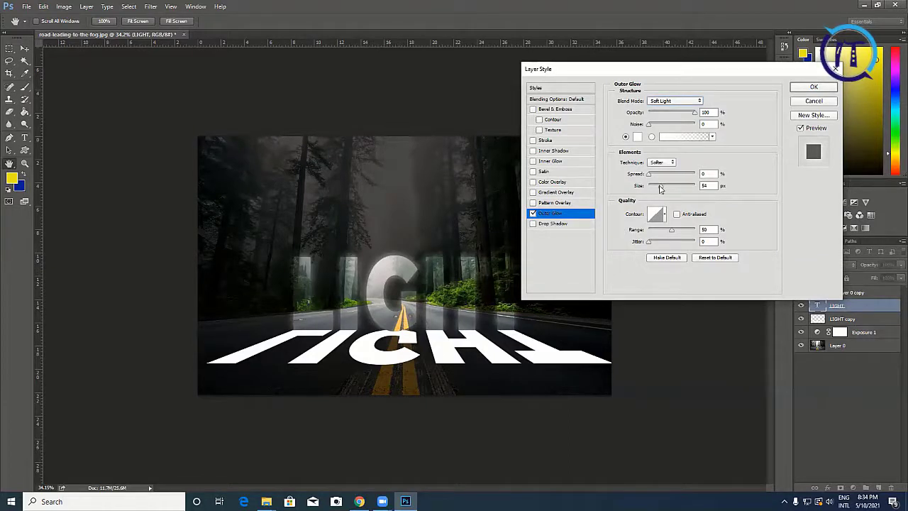
left_click_drag(660, 188, 674, 191)
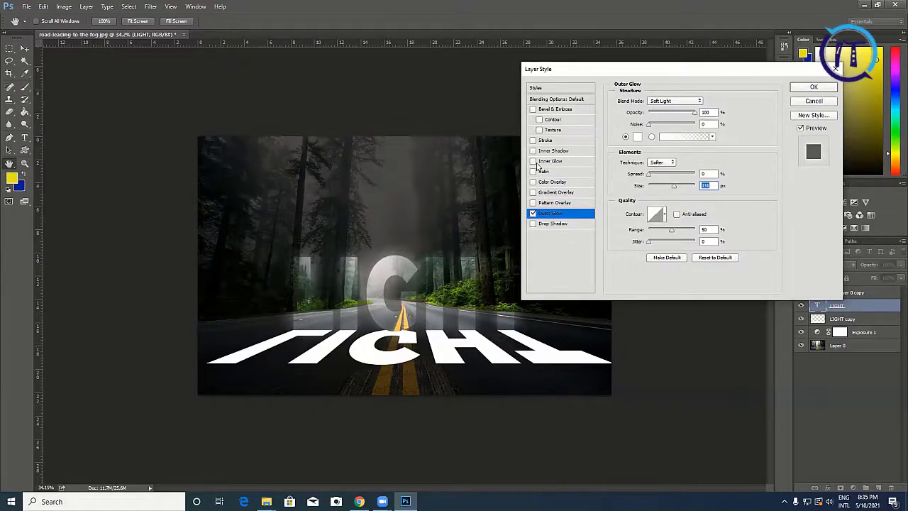
Add a white Inner Glow to the LIGHT text at 100% opacity with a size of 250 px
left_click(533, 161)
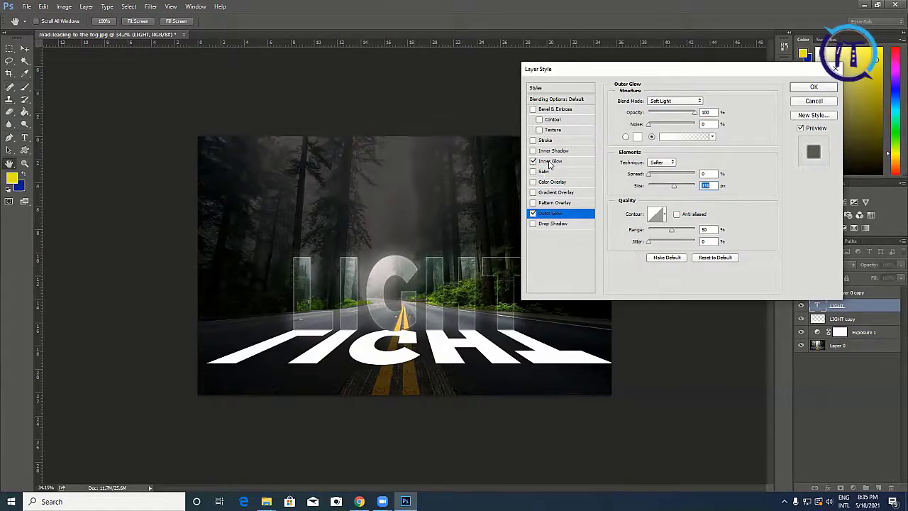
left_click(549, 163)
left_click_drag(682, 112, 698, 114)
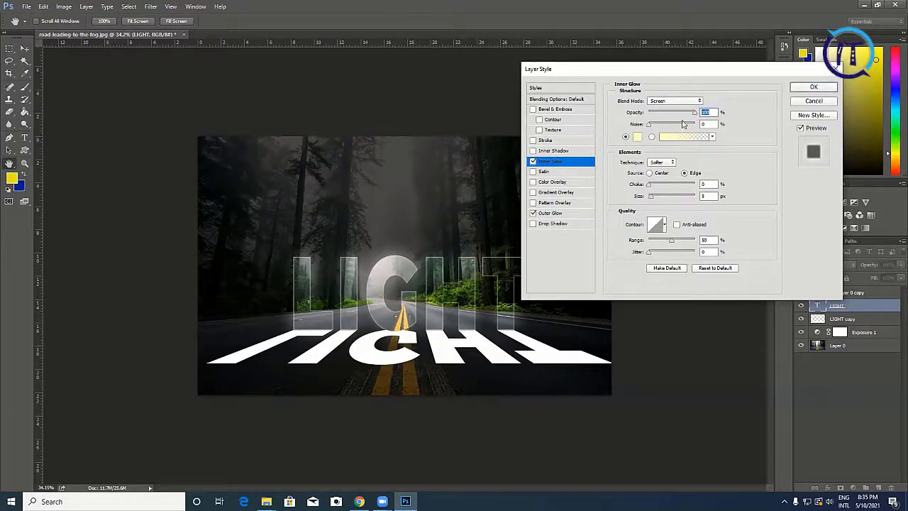
left_click(636, 138)
left_click_drag(359, 140, 329, 127)
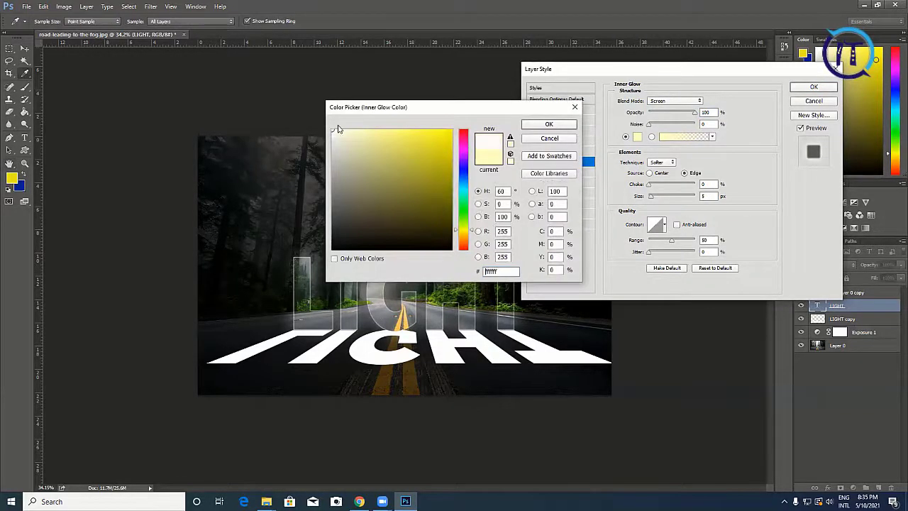
left_click(560, 124)
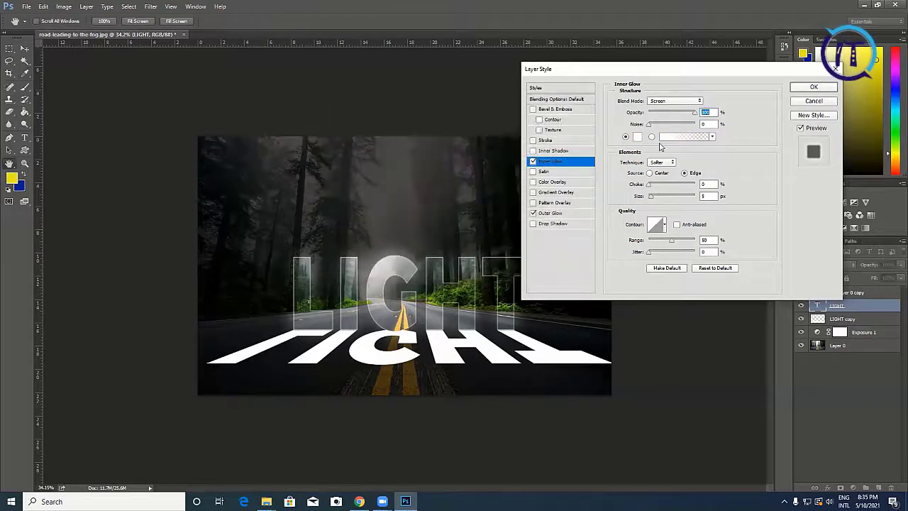
left_click_drag(649, 195, 694, 202)
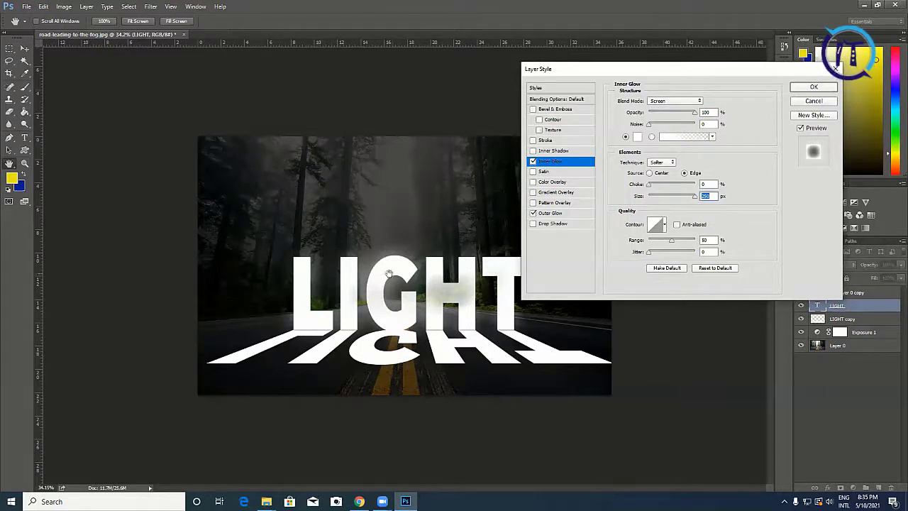
Compare the Overlay and Soft Light blend modes for the Inner Glow and settle on Overlay
left_click(676, 102)
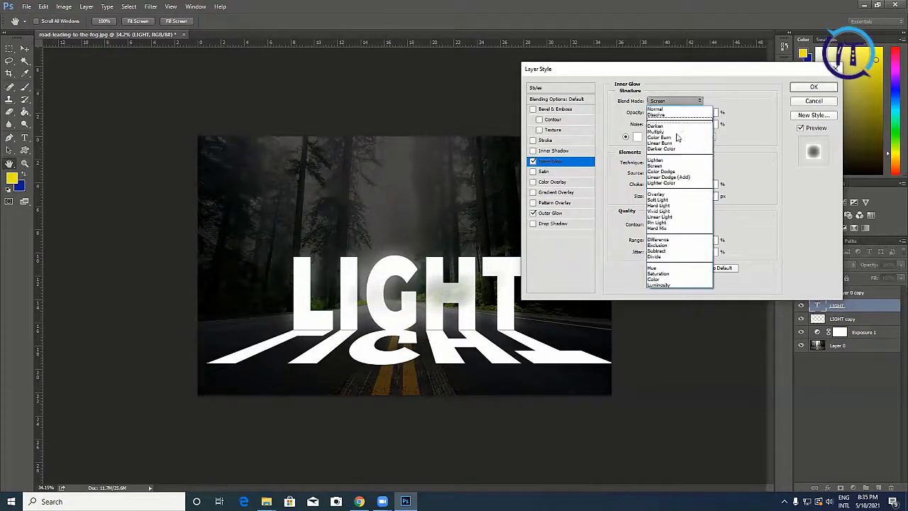
left_click(674, 190)
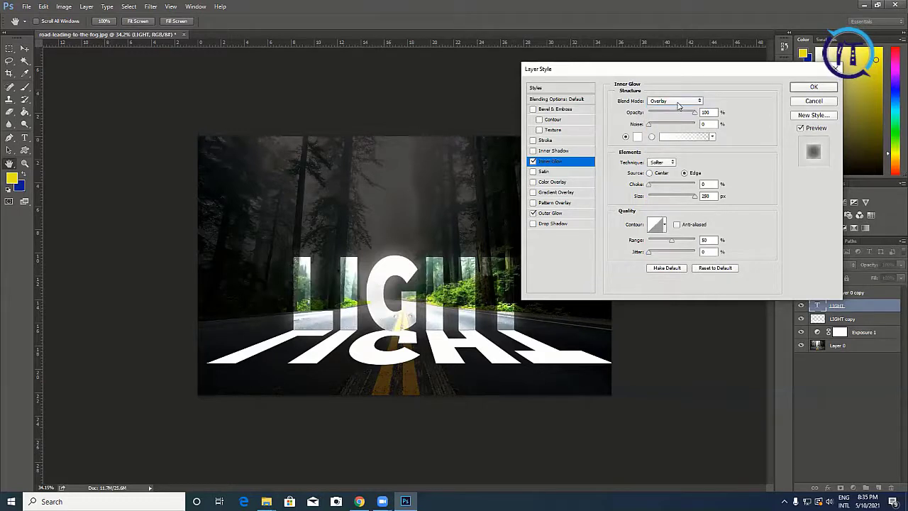
left_click(677, 104)
left_click(667, 202)
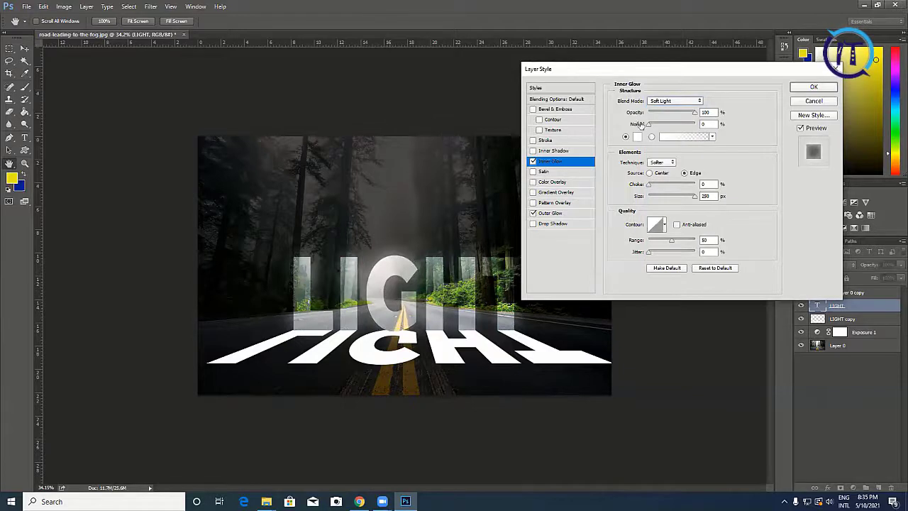
left_click(671, 103)
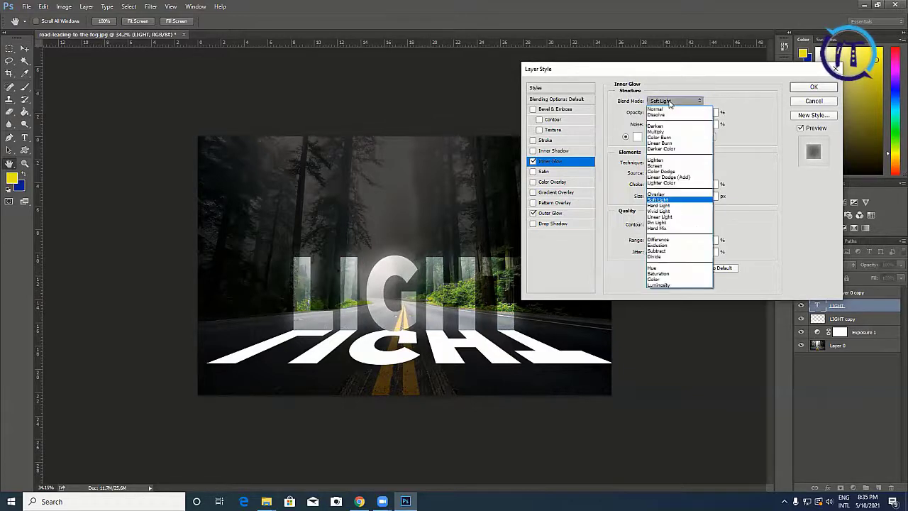
left_click(666, 195)
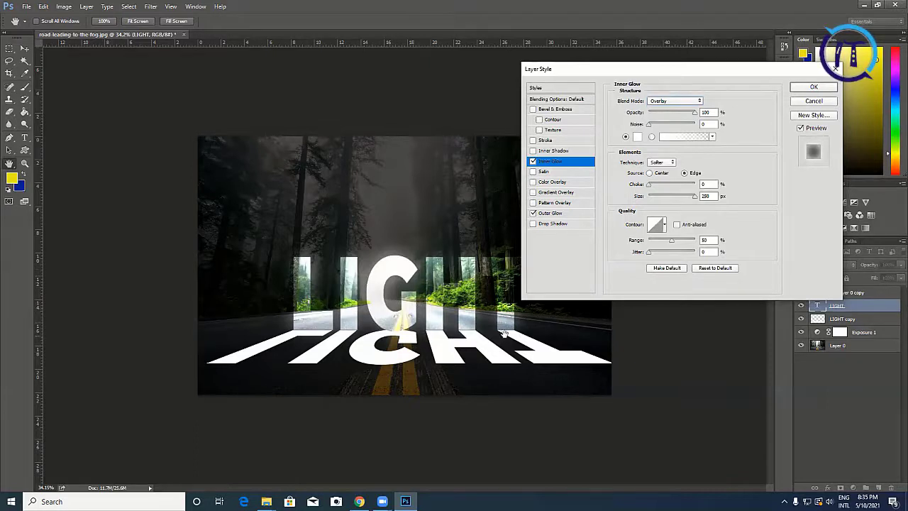
Add a Stroke effect to the LIGHT text and set its color to white (ffffff)
left_click(533, 140)
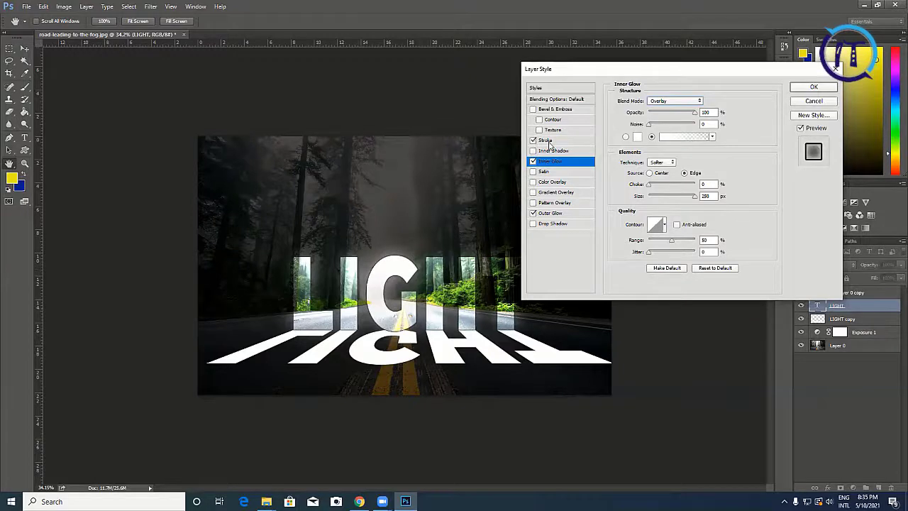
left_click(547, 141)
left_click(637, 166)
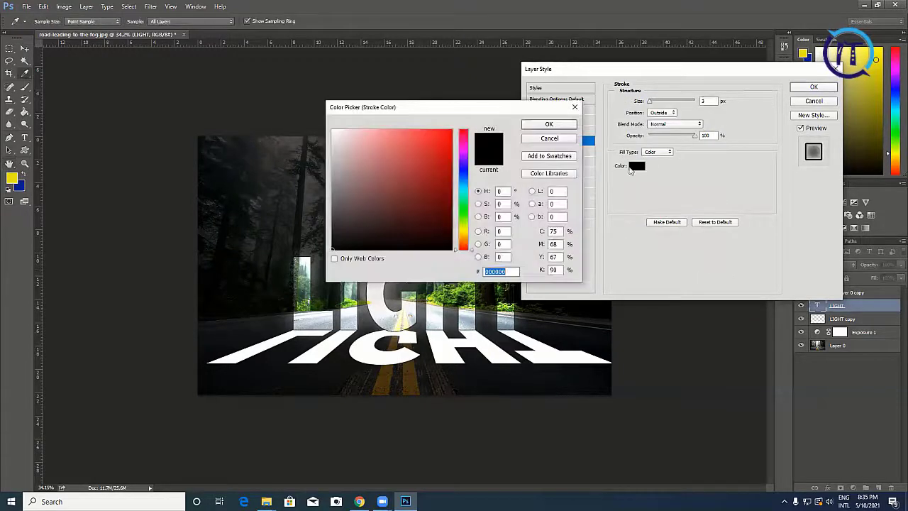
type("ffffff")
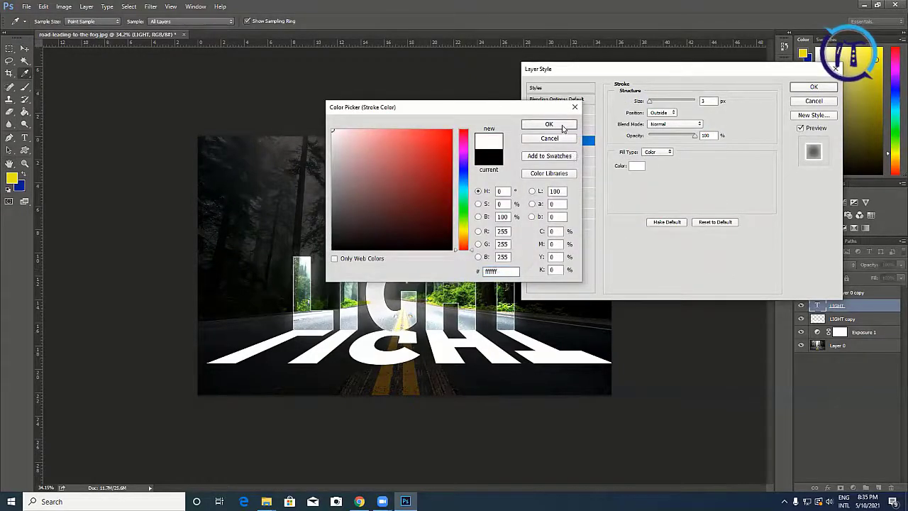
left_click(548, 125)
Keep the stroke position at Outside, make the stroke slightly thicker, and apply the layer style
left_click(661, 112)
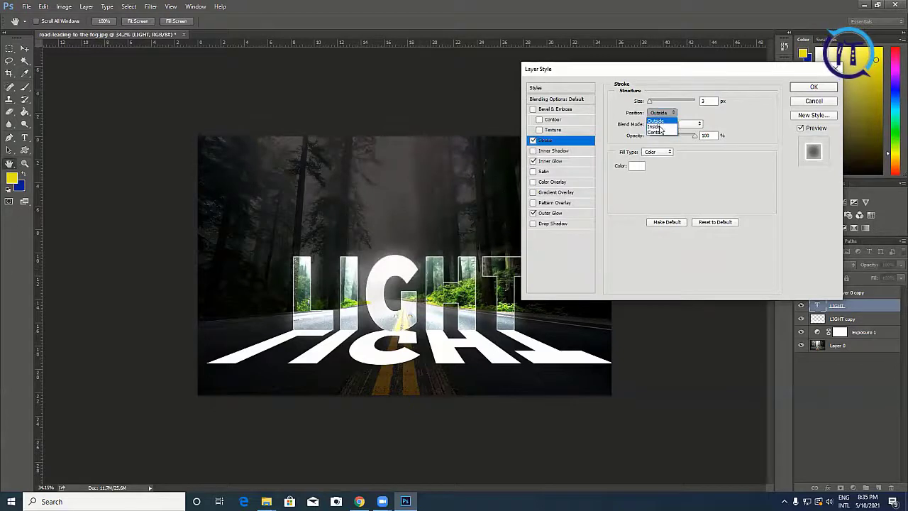
left_click(658, 117)
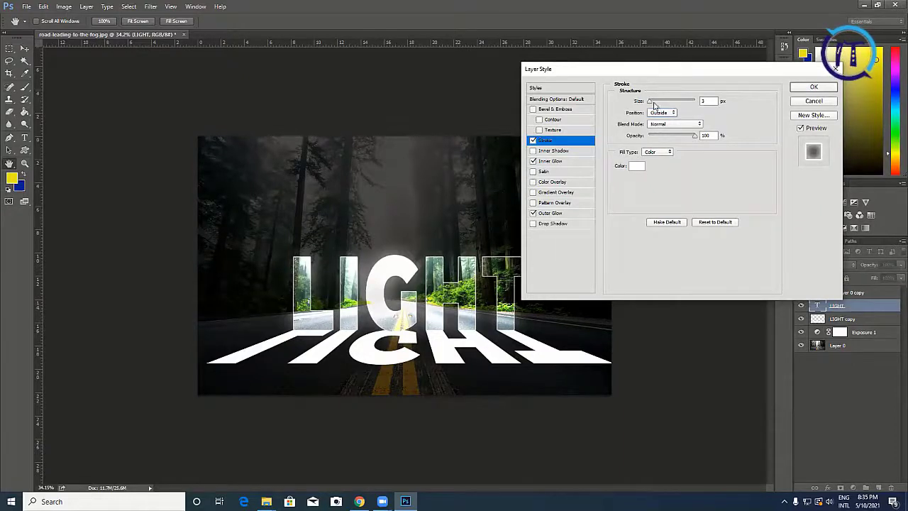
left_click_drag(649, 101, 652, 104)
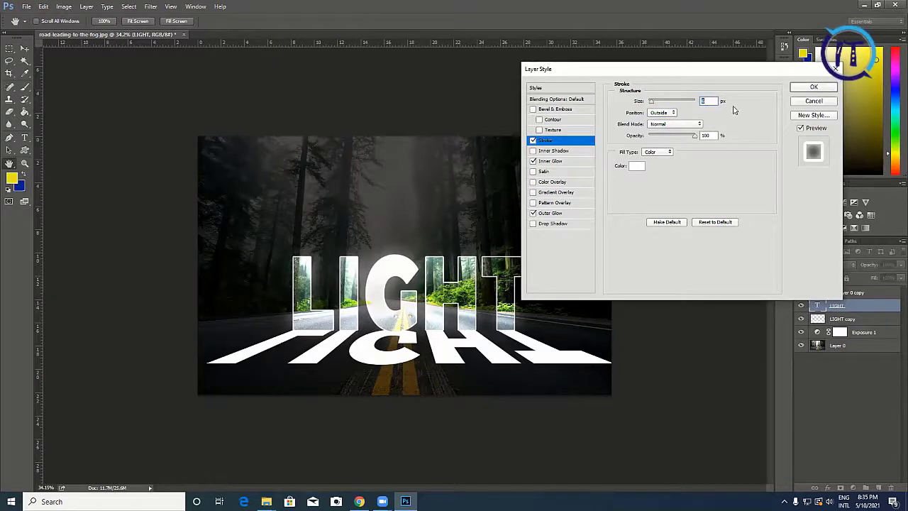
double_click(709, 102)
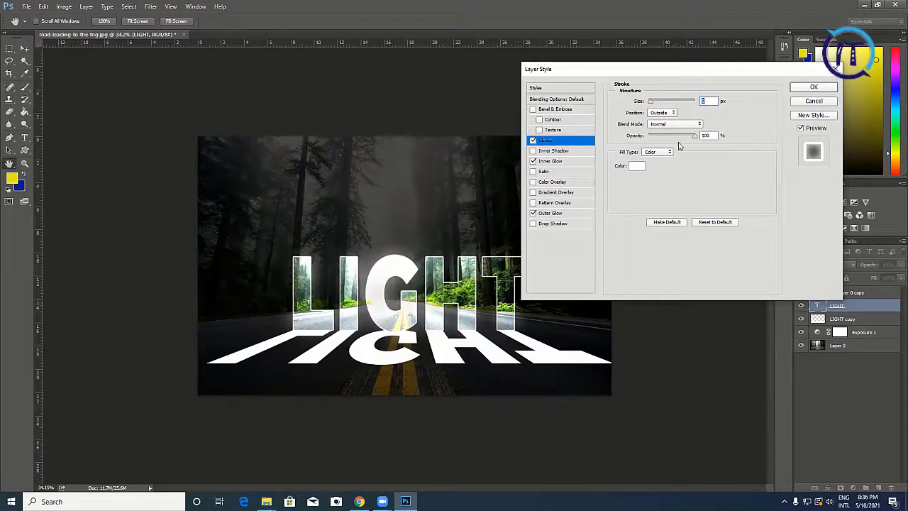
left_click(813, 87)
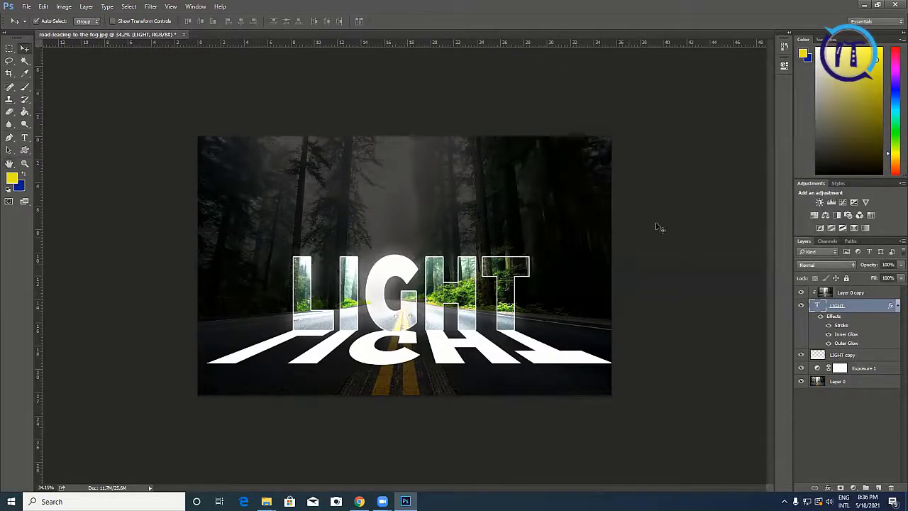
left_click(631, 268)
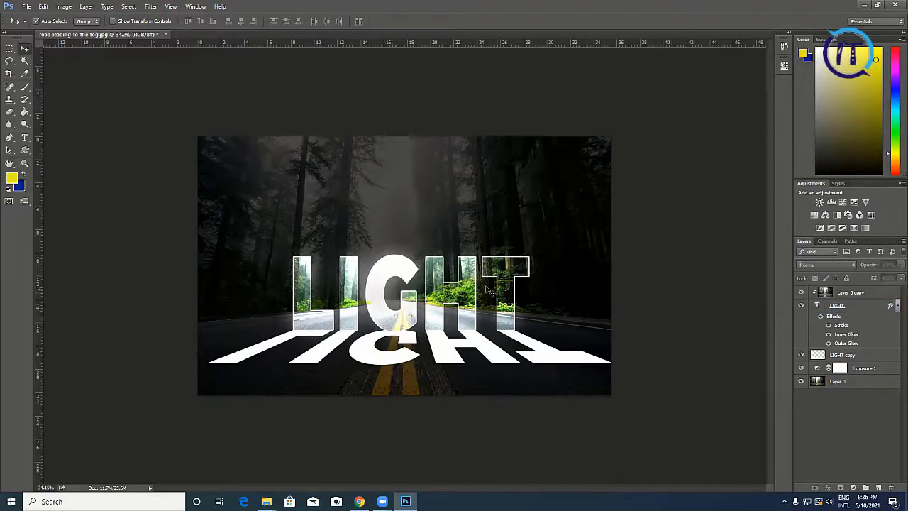
left_click(506, 276)
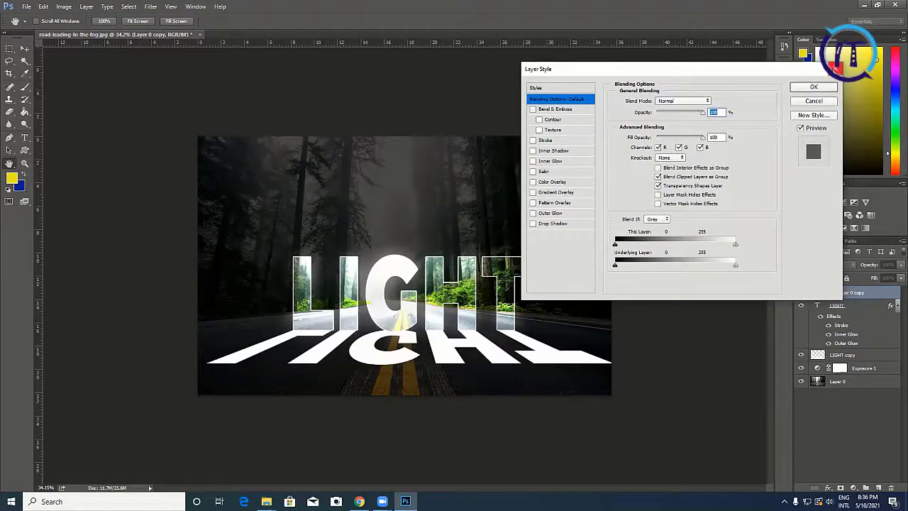
left_click(814, 86)
Reduce the size of the LIGHT text's Outer Glow to 57 px and apply the layer style
double_click(874, 308)
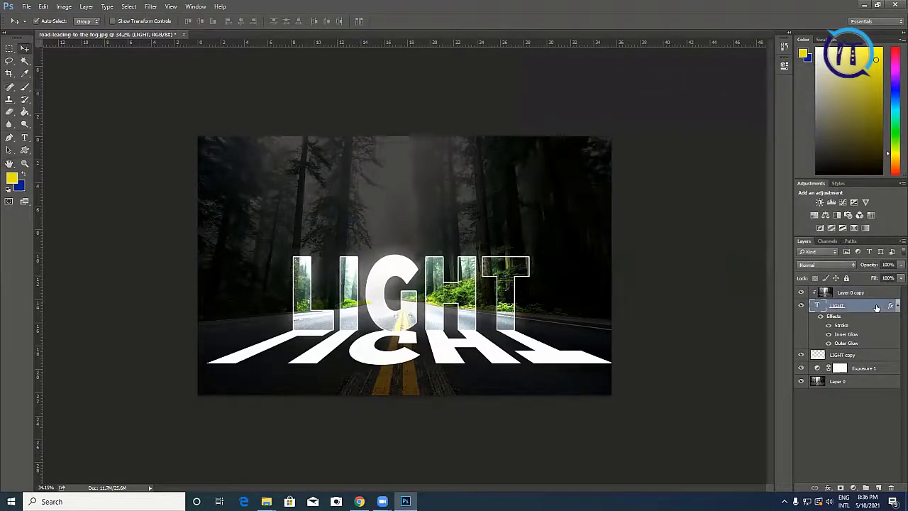
left_click_drag(670, 73, 682, 65)
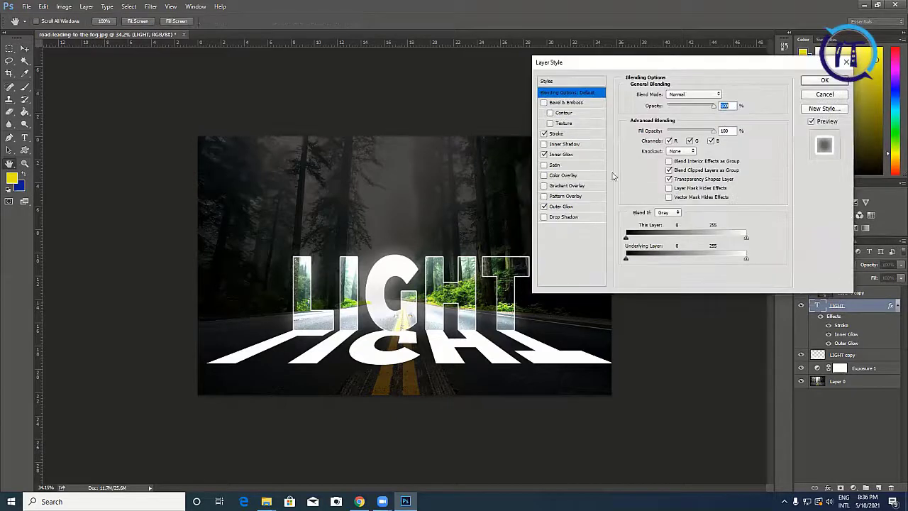
left_click(566, 207)
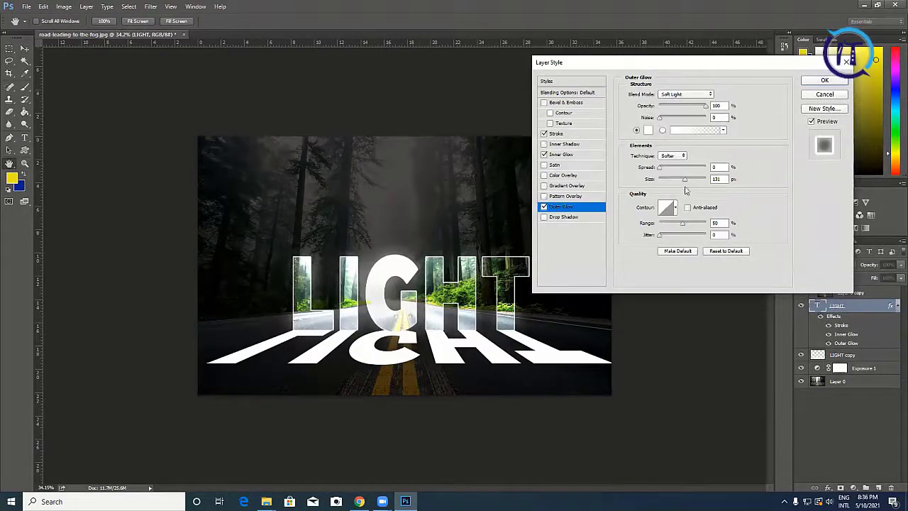
mouse_move(685, 181)
left_mouse_down()
mouse_move(693, 183)
mouse_move(673, 189)
left_mouse_up()
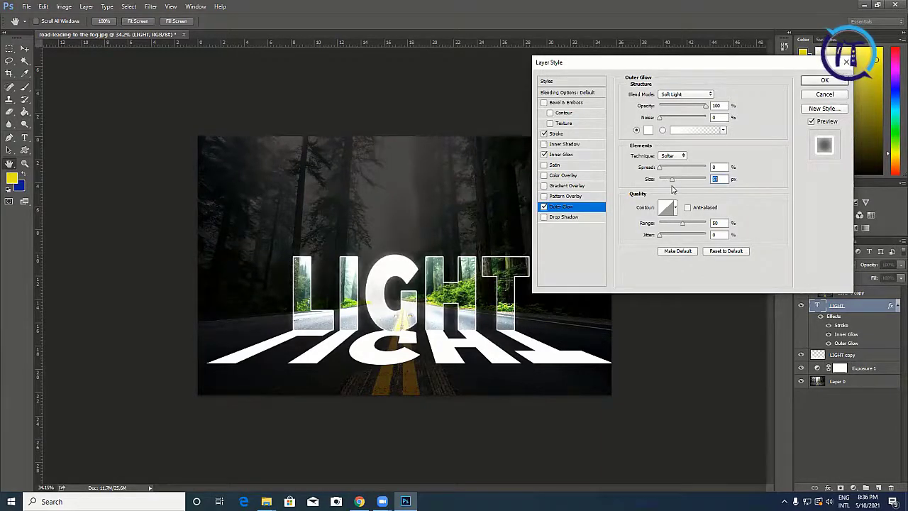
left_click(817, 82)
Darken the background by setting the Exposure adjustment layer's exposure to -5.12 with its offset at 0
left_click(866, 382)
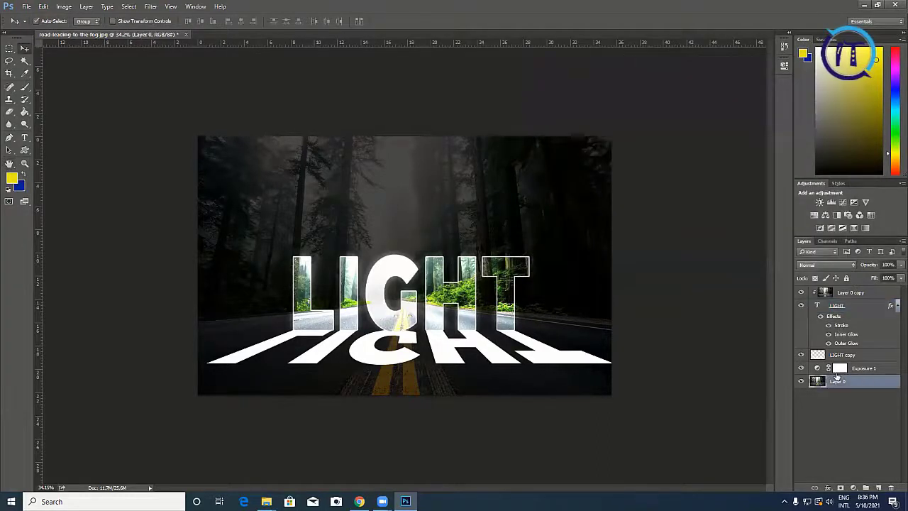
double_click(817, 371)
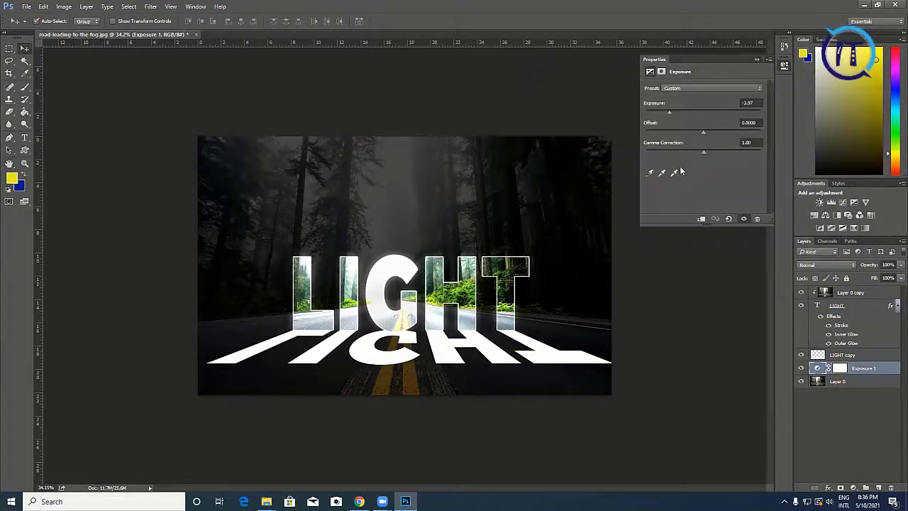
left_click_drag(668, 118, 741, 123)
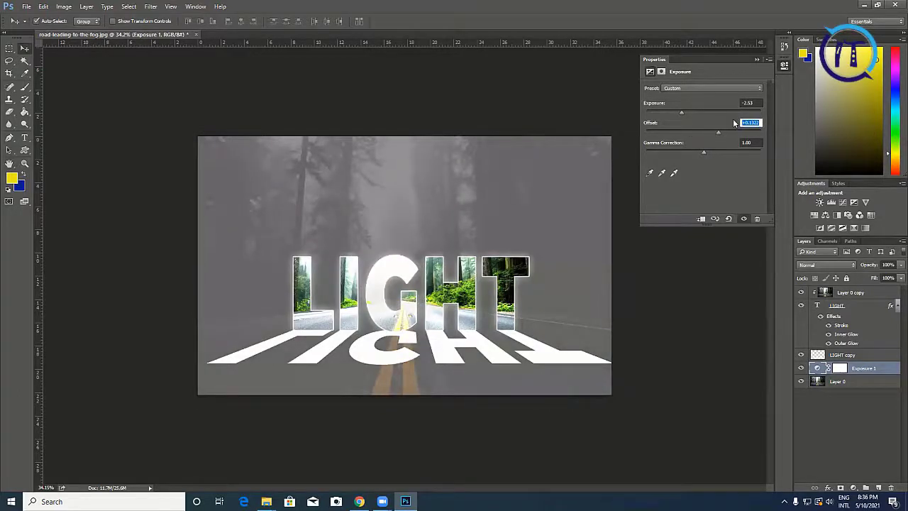
type("0")
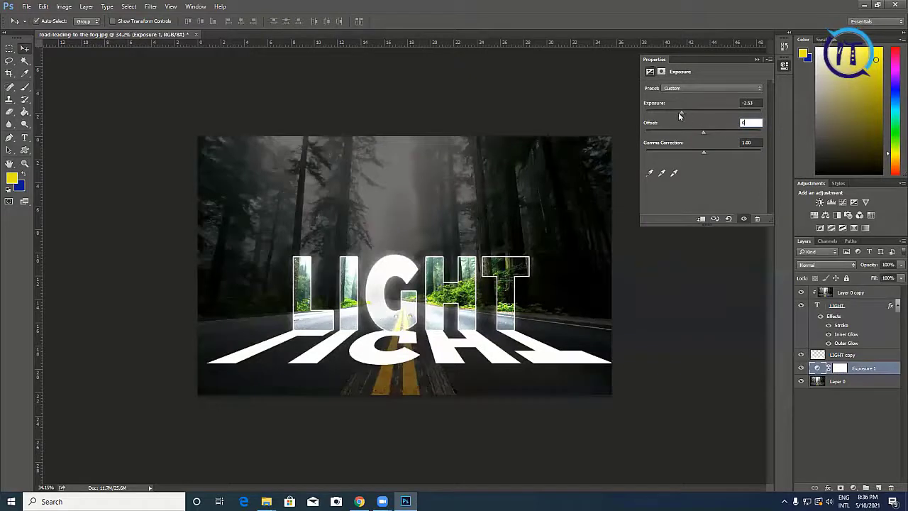
left_click_drag(679, 113, 665, 115)
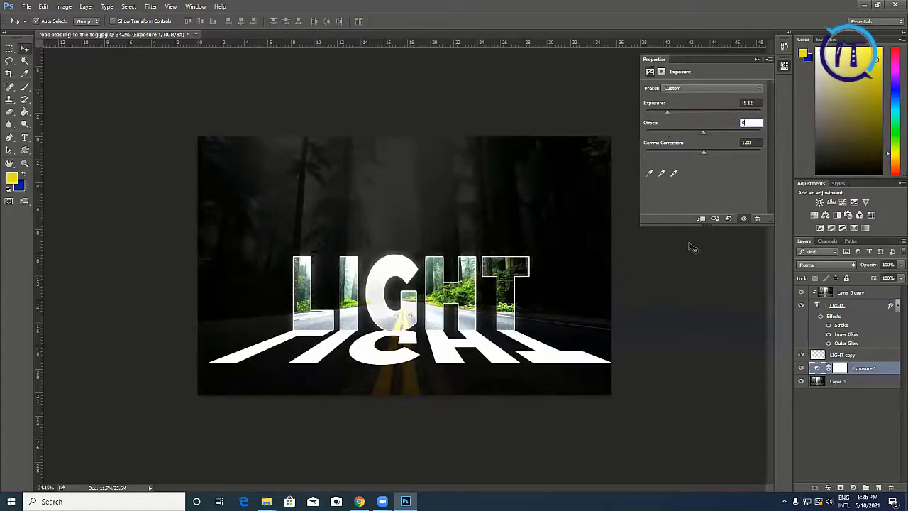
left_click(757, 60)
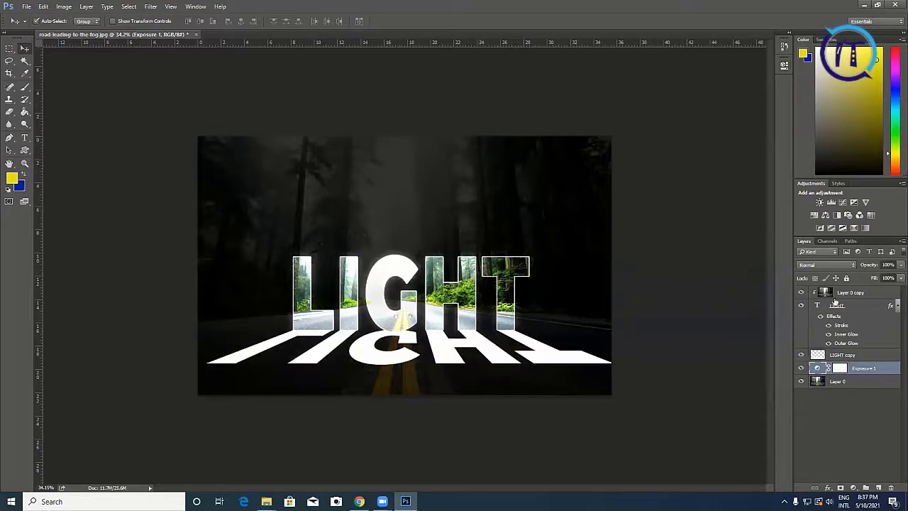
Edit the LIGHT text's Outer Glow and try the Overlay and Lighten blend modes
left_click(877, 306)
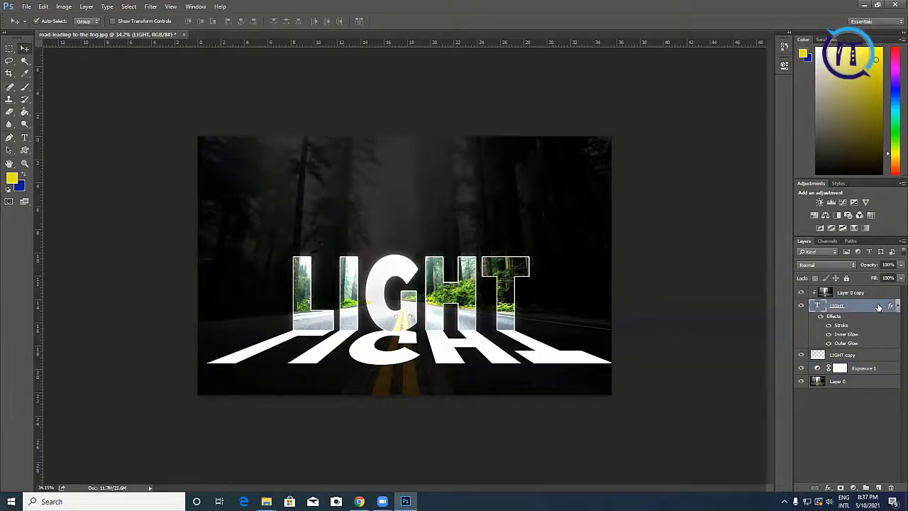
double_click(879, 307)
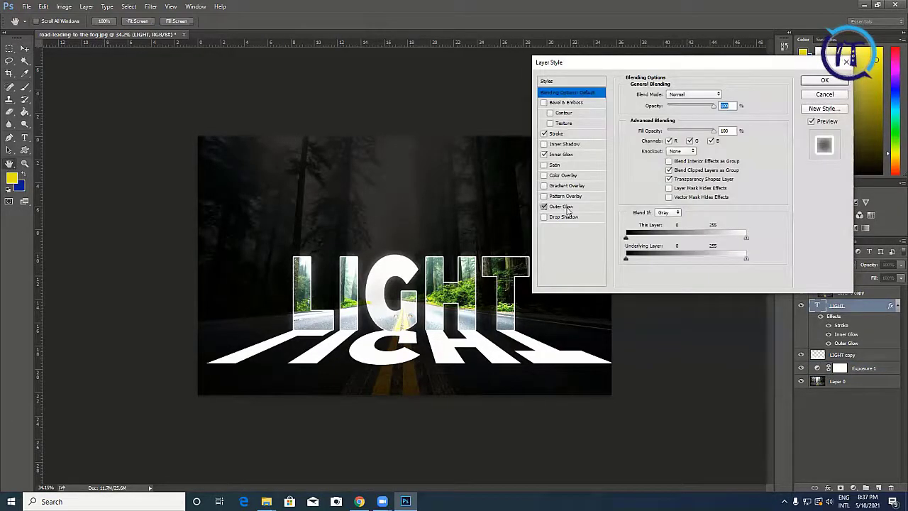
left_click(563, 207)
left_click(687, 98)
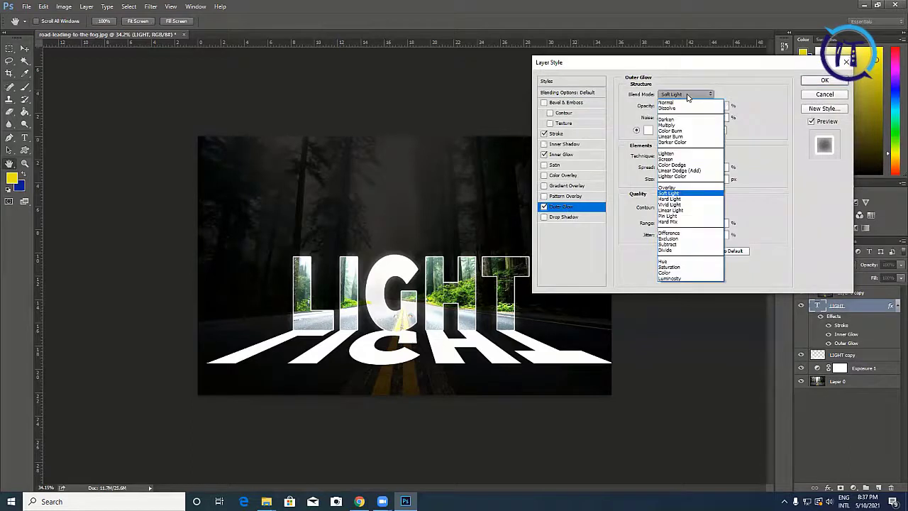
left_click(684, 190)
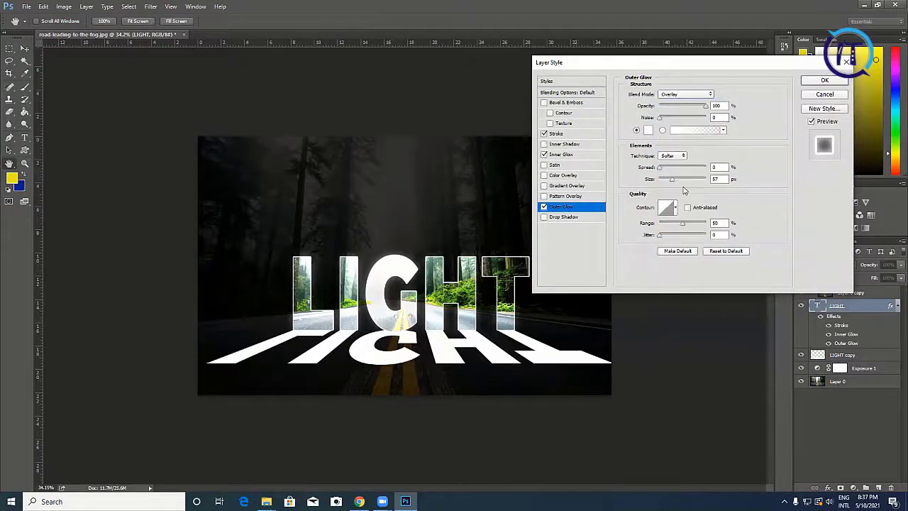
left_click(674, 94)
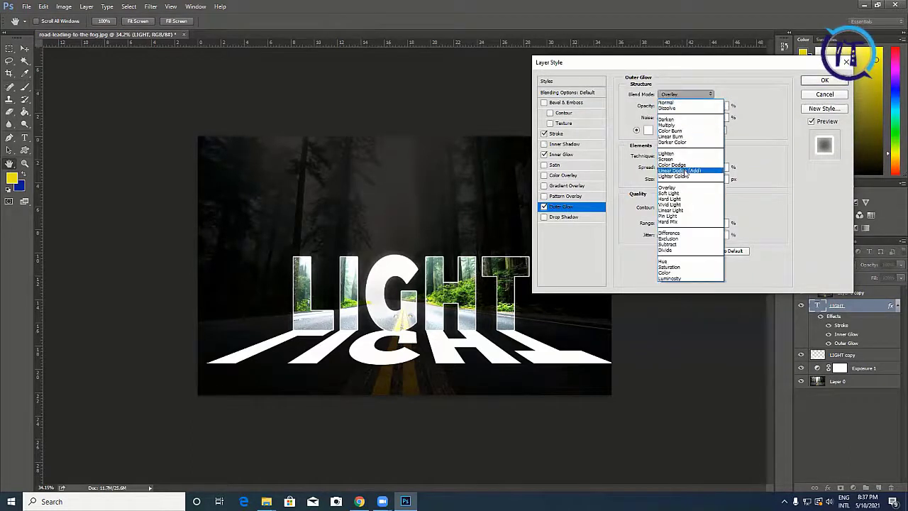
left_click(682, 154)
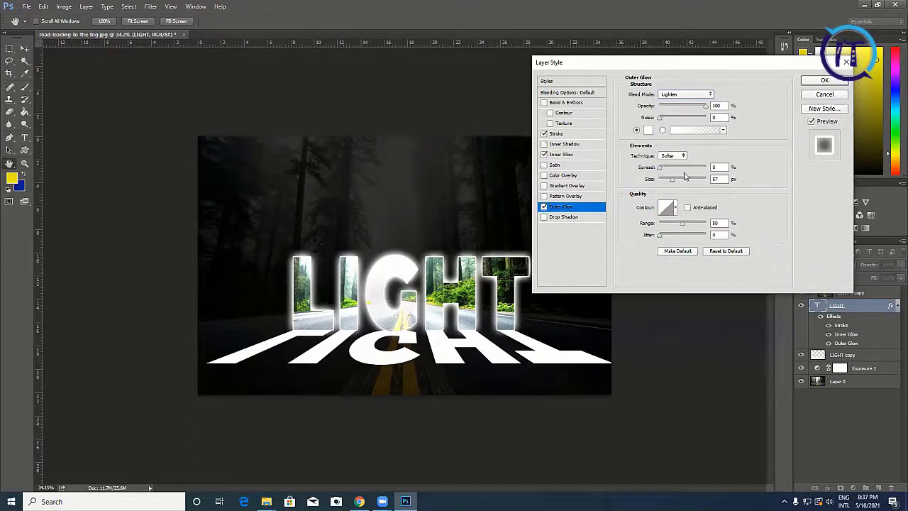
Set the Outer Glow size to 87 px and lower its opacity to 30%, keeping the lettering in view
left_click_drag(672, 183, 678, 183)
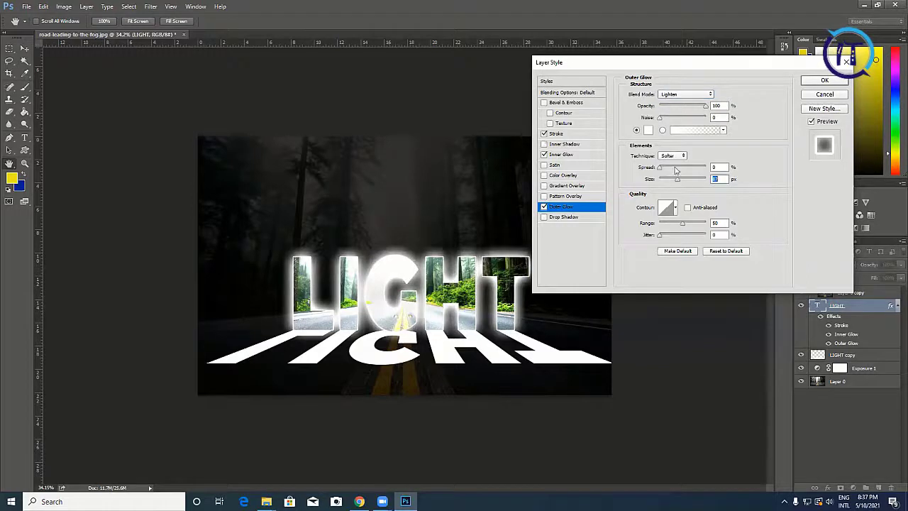
left_click_drag(706, 106, 675, 117)
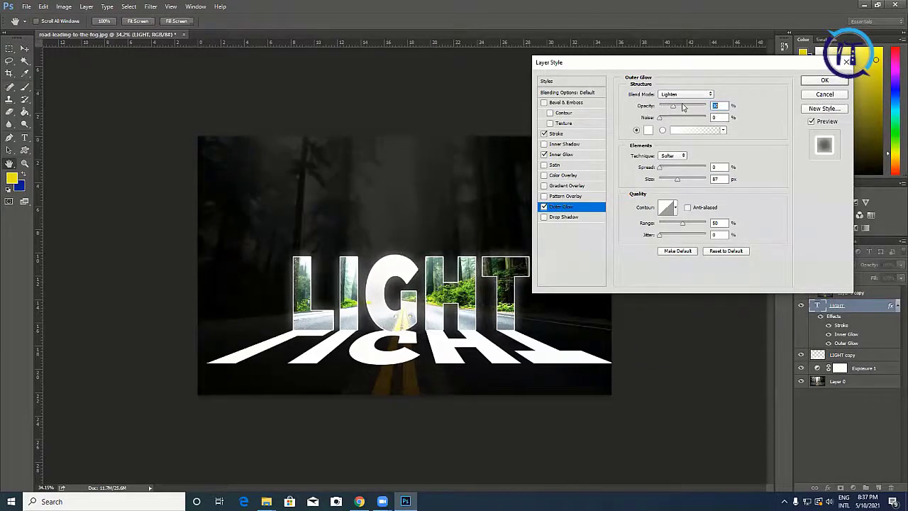
left_click_drag(690, 67, 692, 68)
left_click_drag(748, 59, 812, 53)
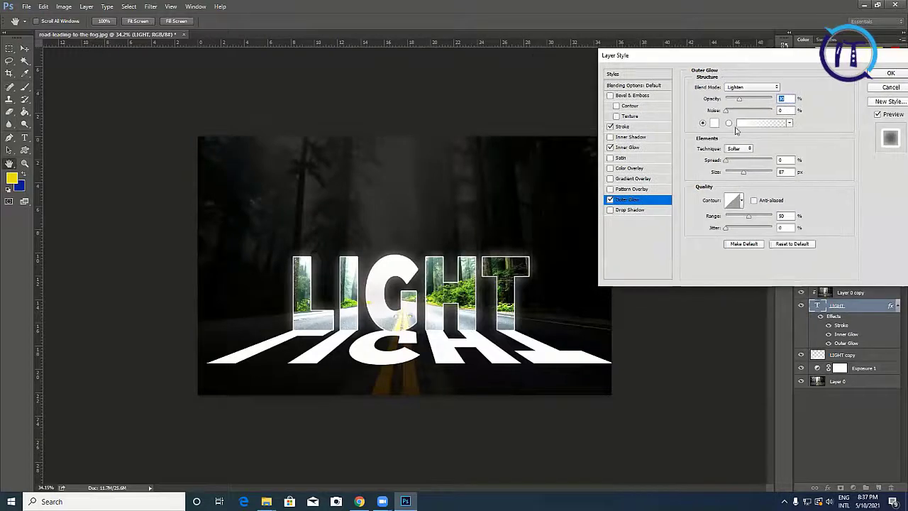
Compare the Darken, Hard Light, Vivid Light and Hard Mix blend modes for the Outer Glow and settle on Soft Light
left_click(744, 89)
left_click(746, 112)
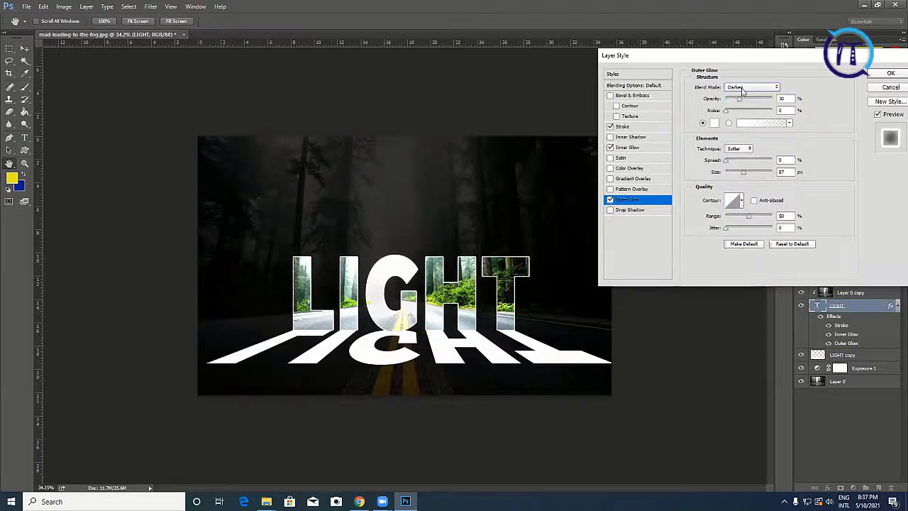
left_click(742, 90)
left_click(741, 199)
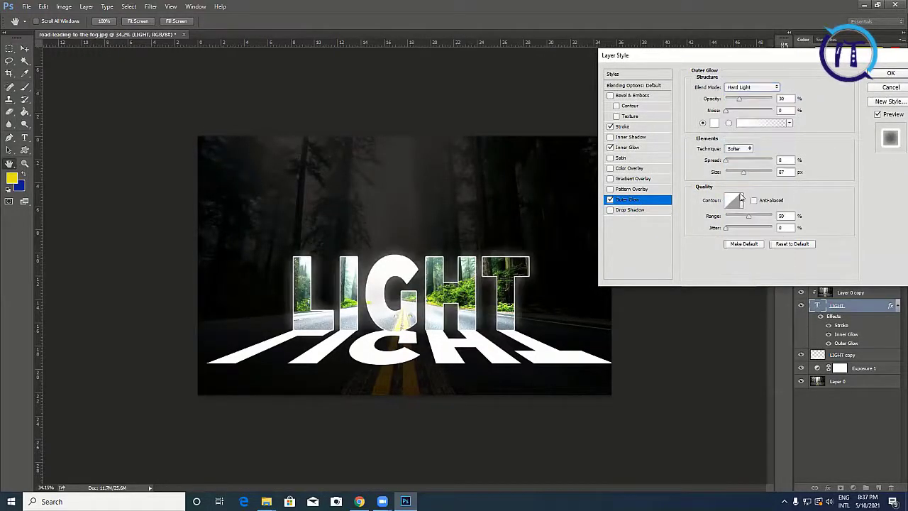
left_click(742, 90)
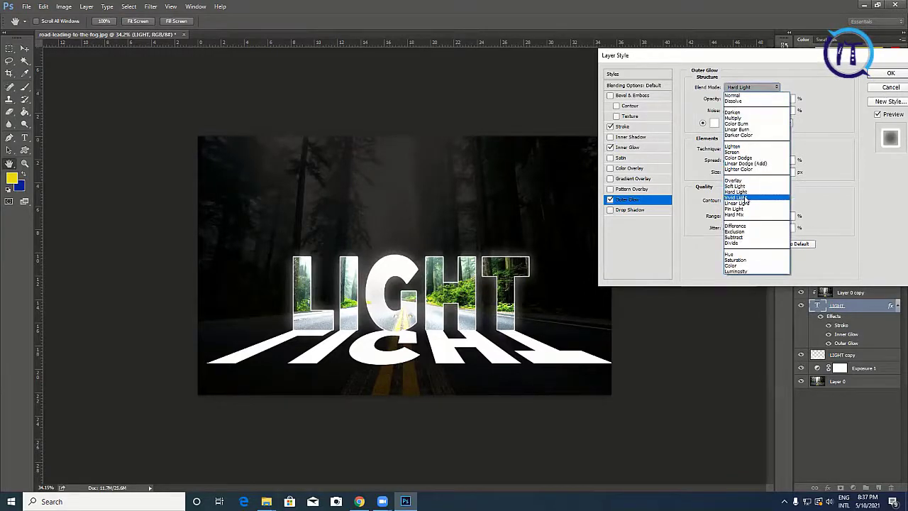
left_click(744, 198)
left_click(738, 88)
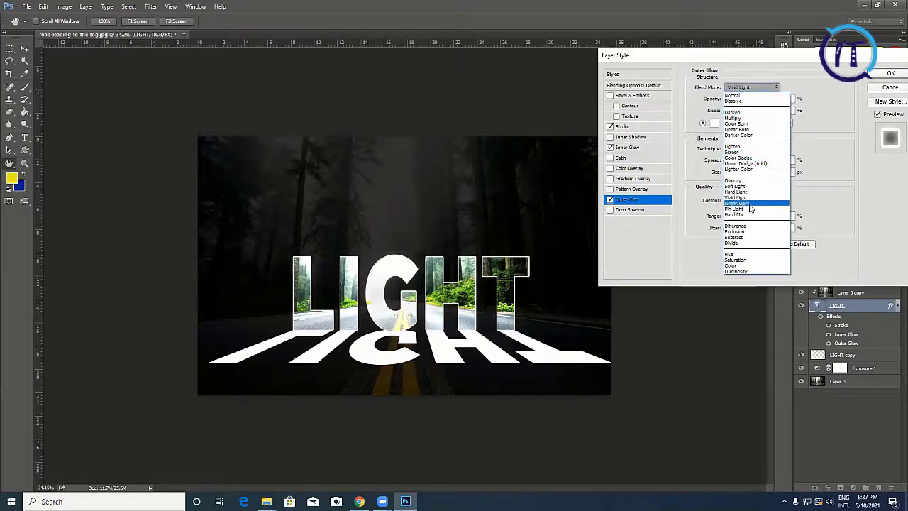
left_click(740, 216)
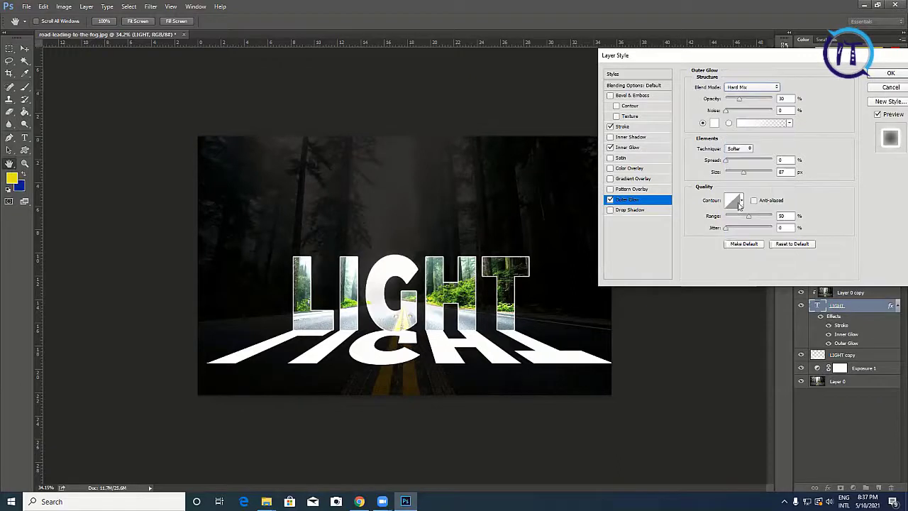
left_click(738, 88)
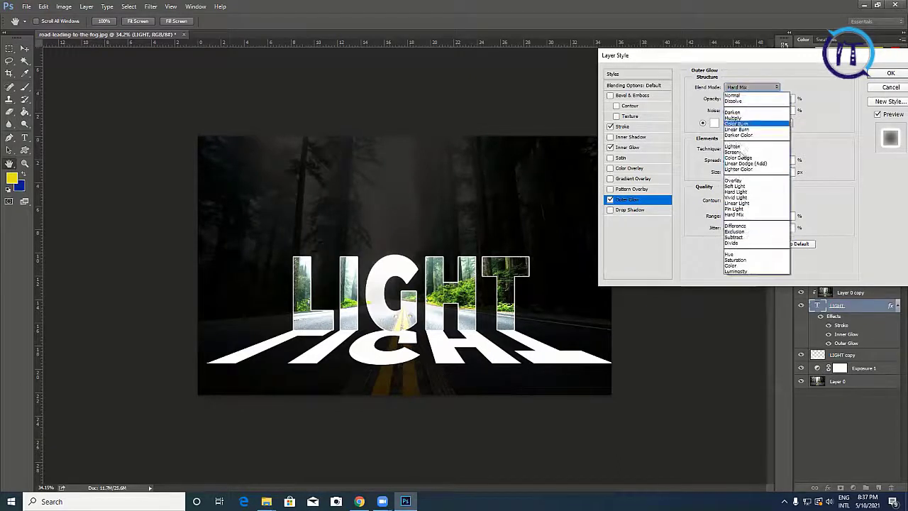
left_click(736, 186)
Raise the Outer Glow opacity to 100%, enlarge its size for a wider, softer glow, and apply the layer style
left_click_drag(733, 101, 777, 105)
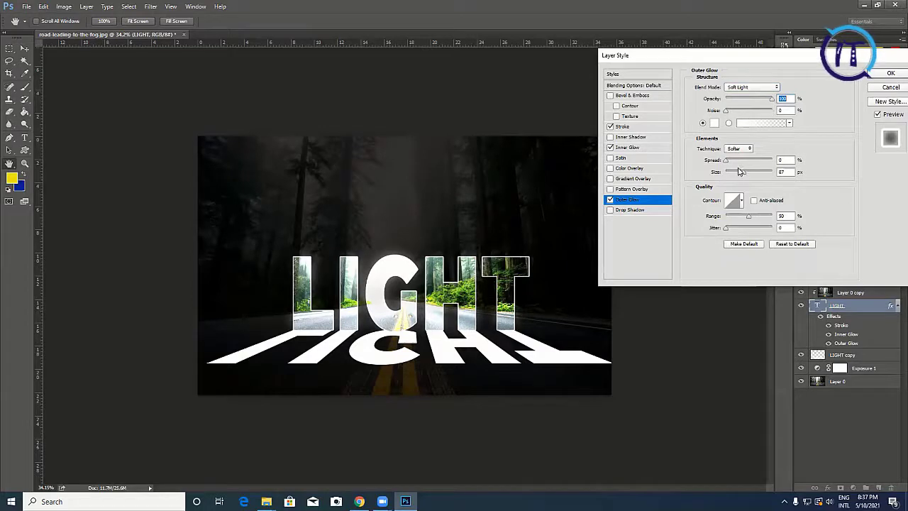
left_click_drag(725, 164, 684, 193)
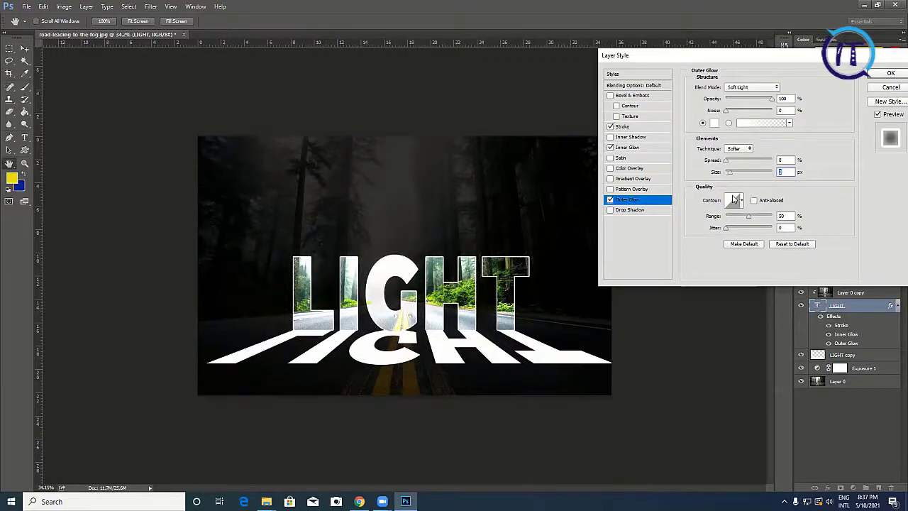
left_click_drag(737, 199, 759, 195)
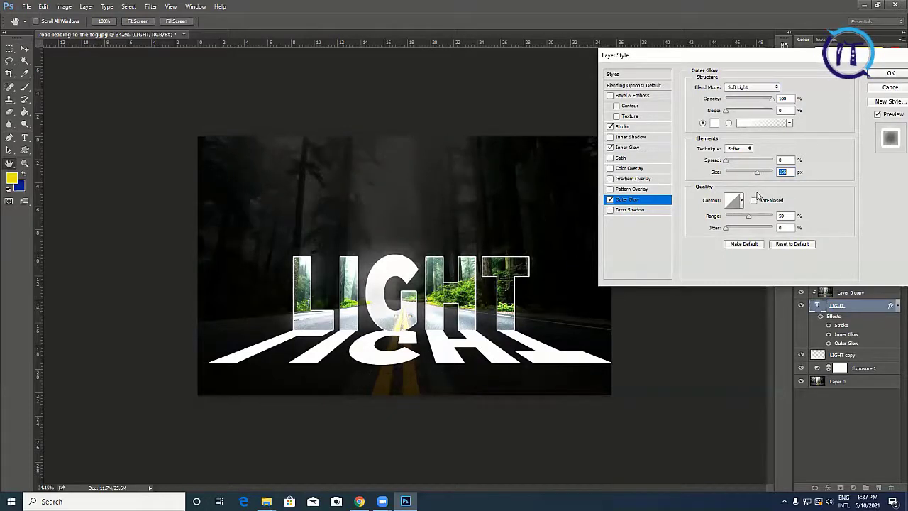
left_click(887, 73)
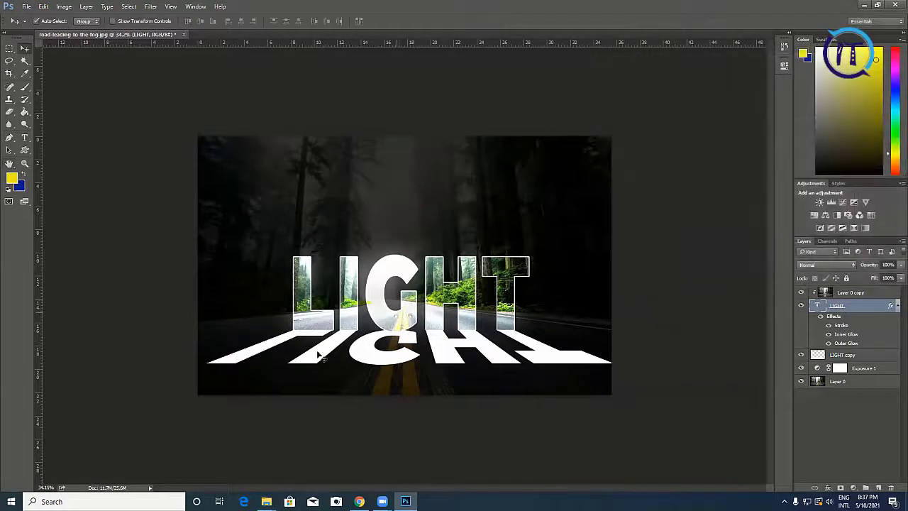
Set the blend mode of the LIGHT copy layer, the flipped text on the road, to Overlay
left_click(445, 360)
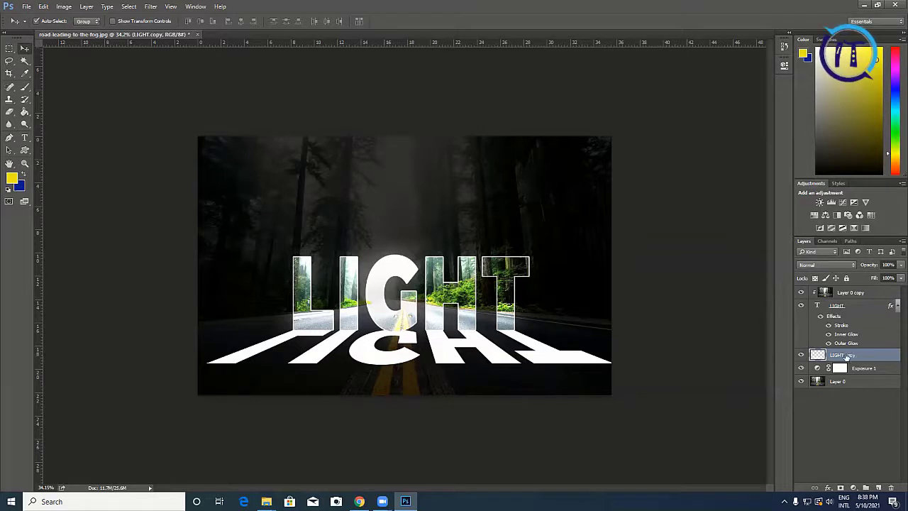
left_click(830, 267)
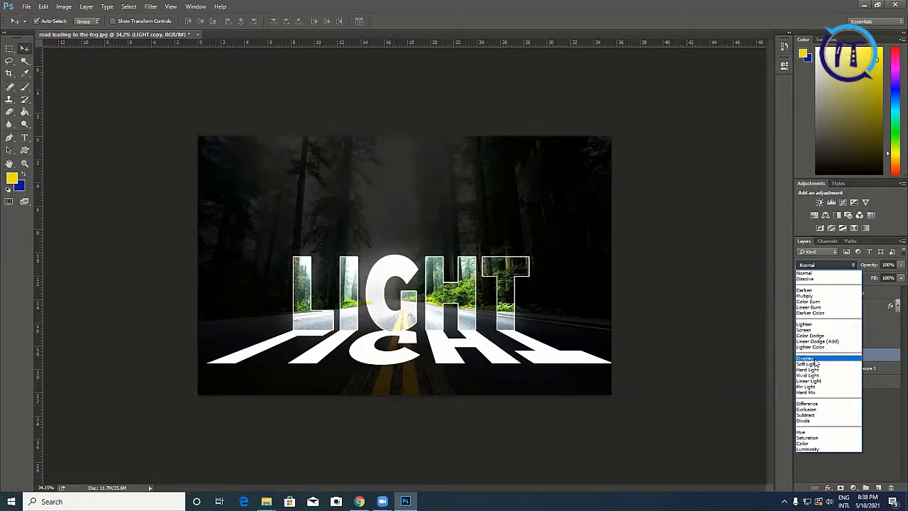
left_click(809, 358)
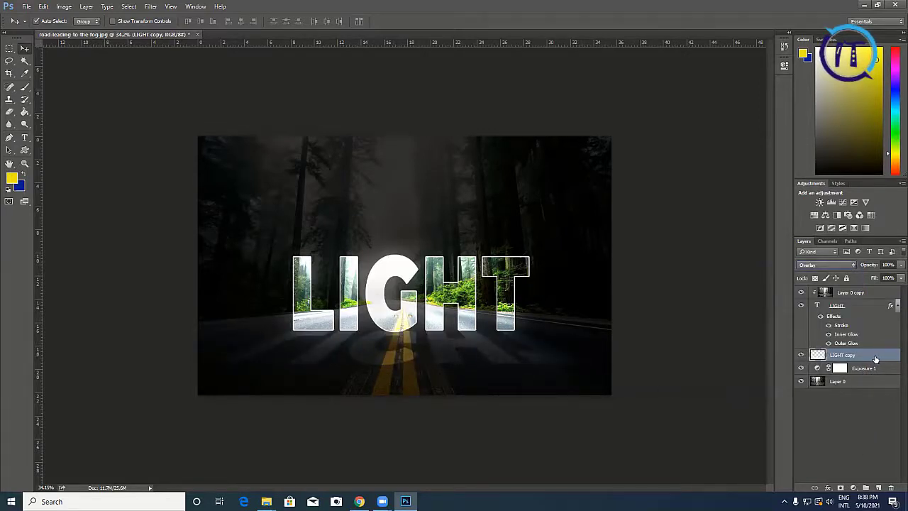
Duplicate the LIGHT copy layer and hide the duplicate
left_click_drag(875, 360, 880, 487)
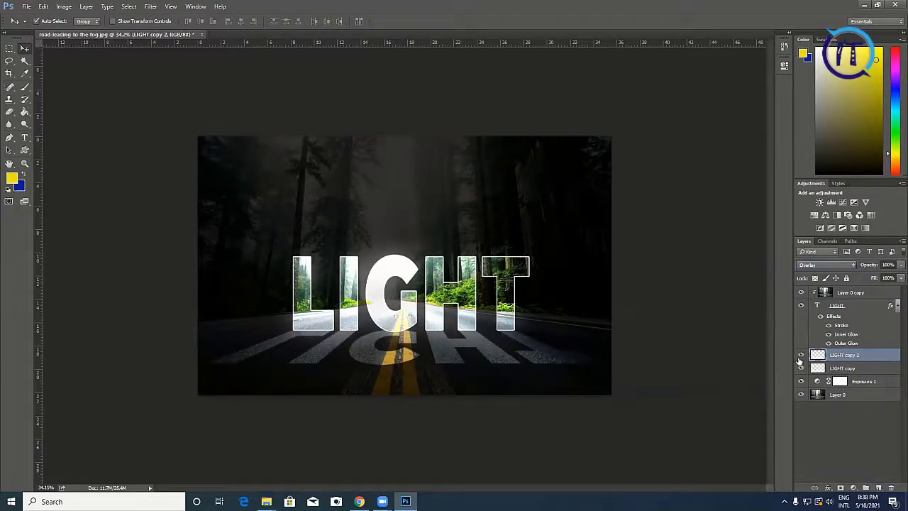
left_click(801, 354)
Apply a Gaussian Blur with a 5.9 pixel radius to the LIGHT copy layer
left_click(855, 369)
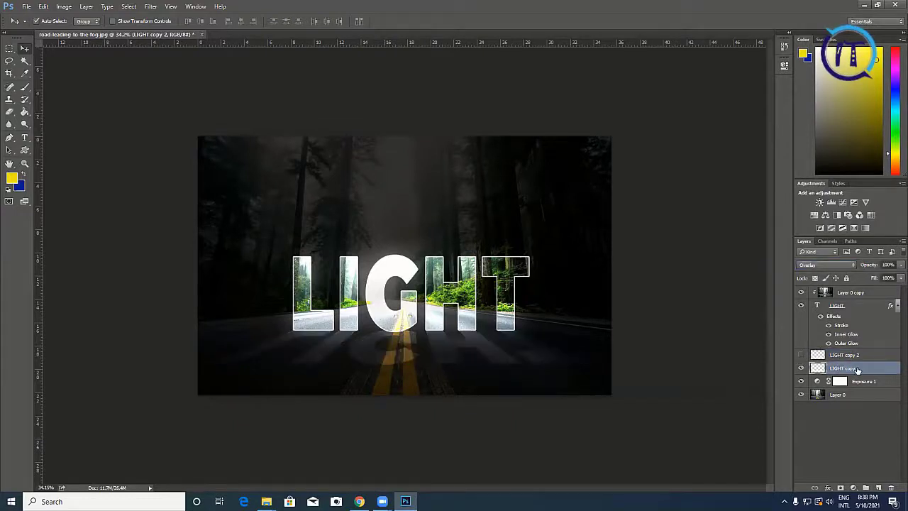
left_click(151, 7)
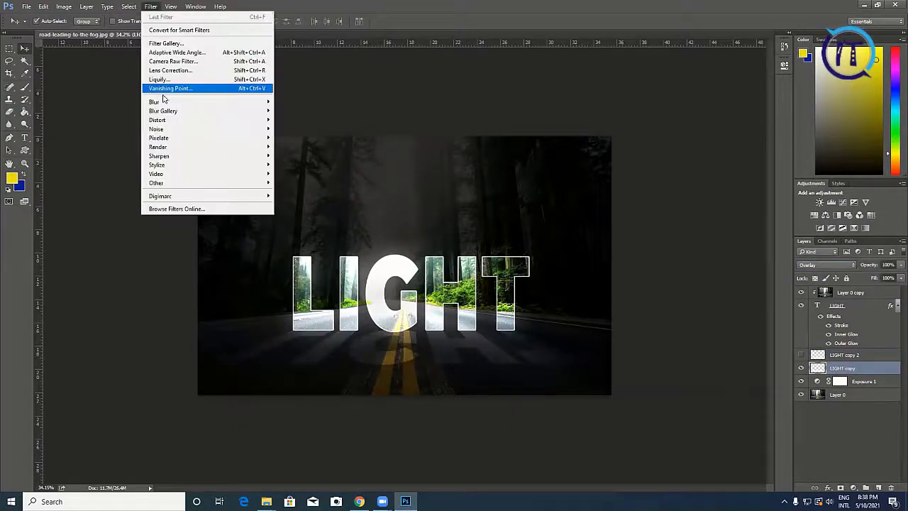
mouse_move(167, 103)
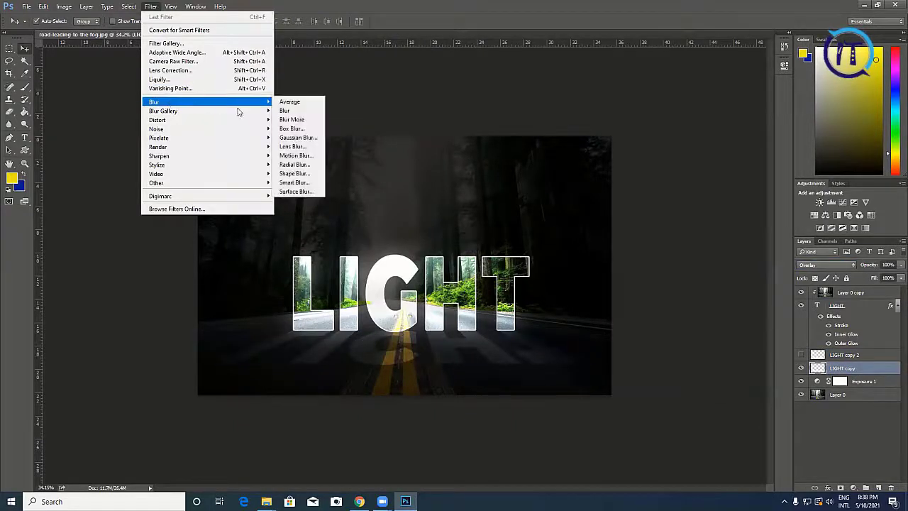
left_click(287, 137)
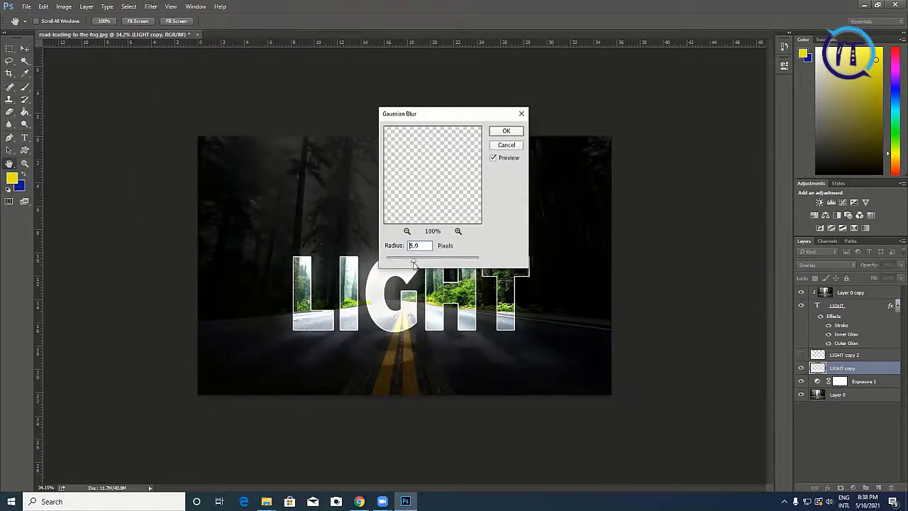
left_click(507, 130)
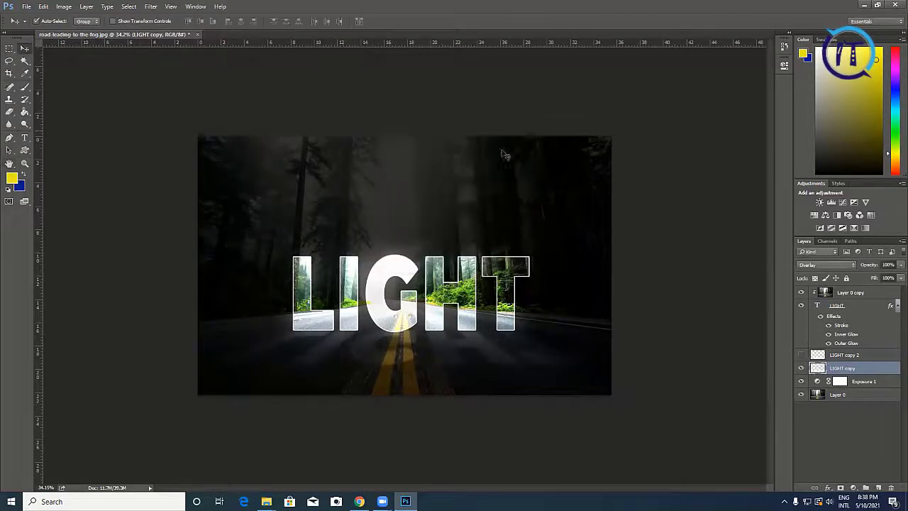
Show the LIGHT copy 2 layer and add a layer mask to it
left_click(801, 355)
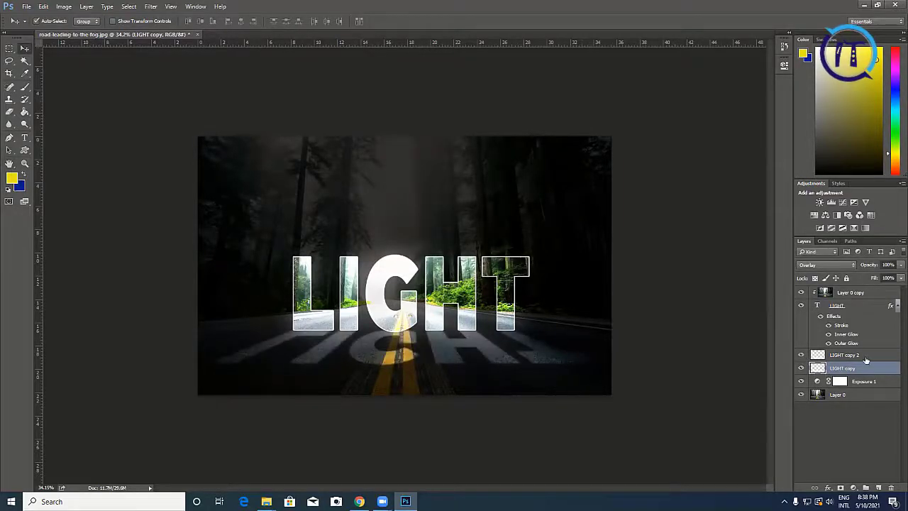
left_click(826, 360)
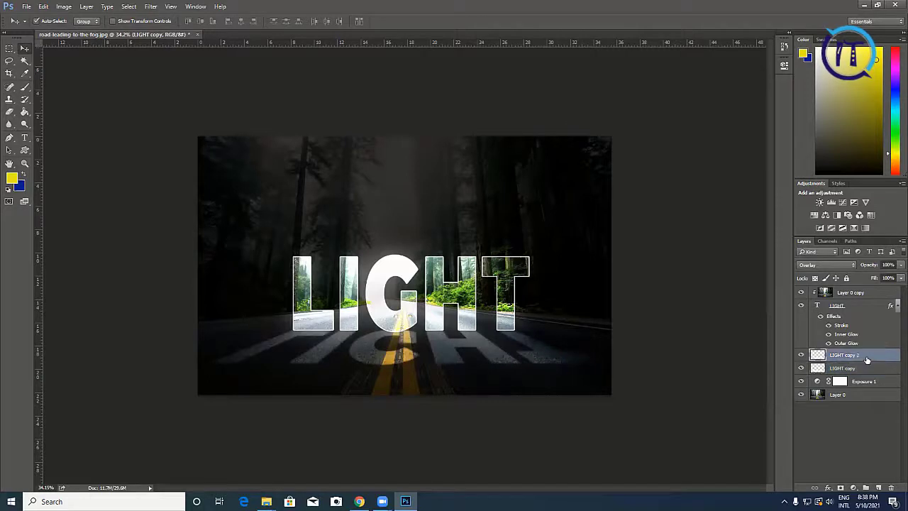
left_click(840, 487)
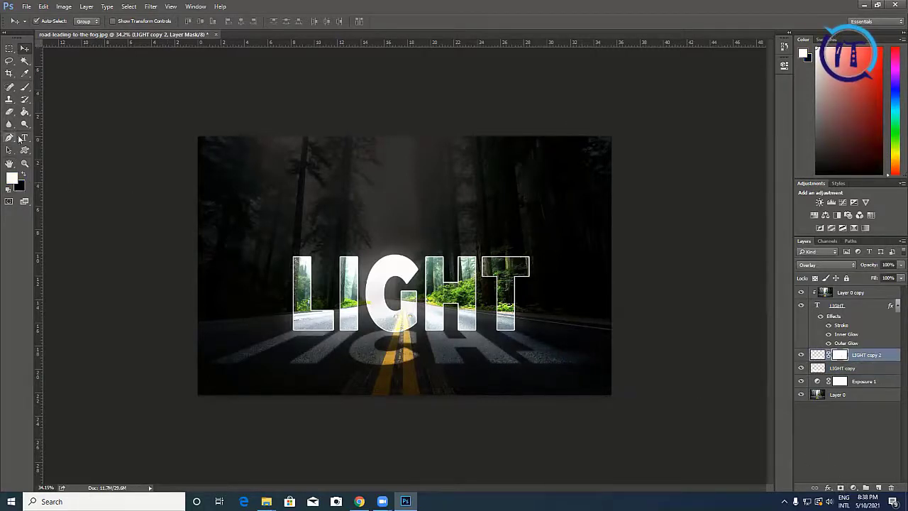
Fade the lower part of the sharp road text with a linear black-to-transparent gradient on the LIGHT copy 2 layer mask
left_click(24, 112)
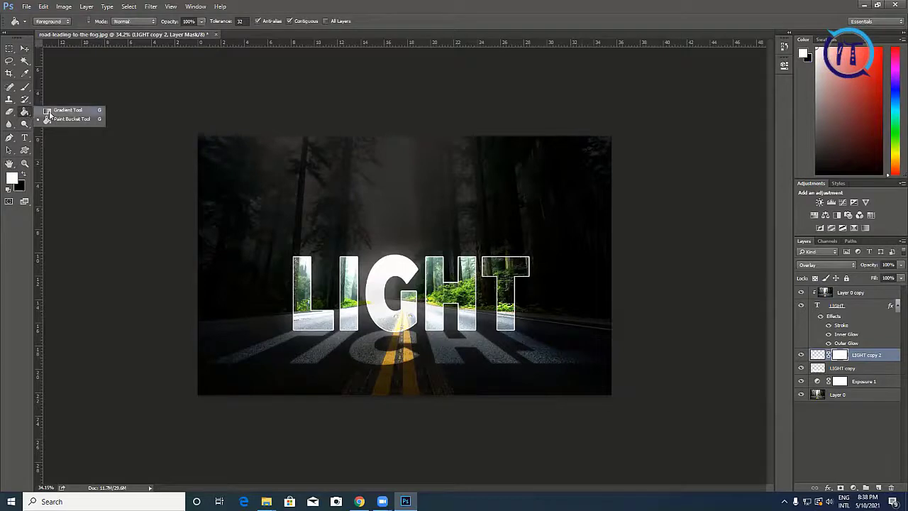
left_click(49, 111)
left_click(68, 22)
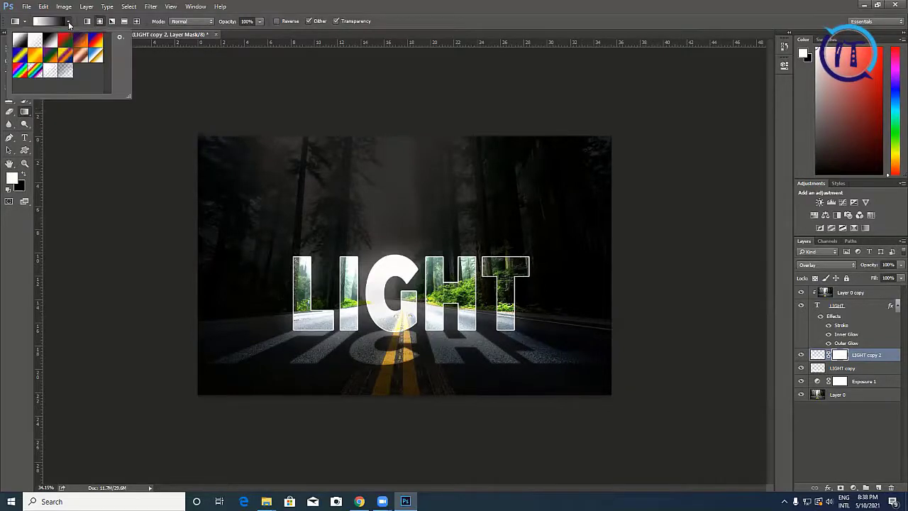
left_click(35, 43)
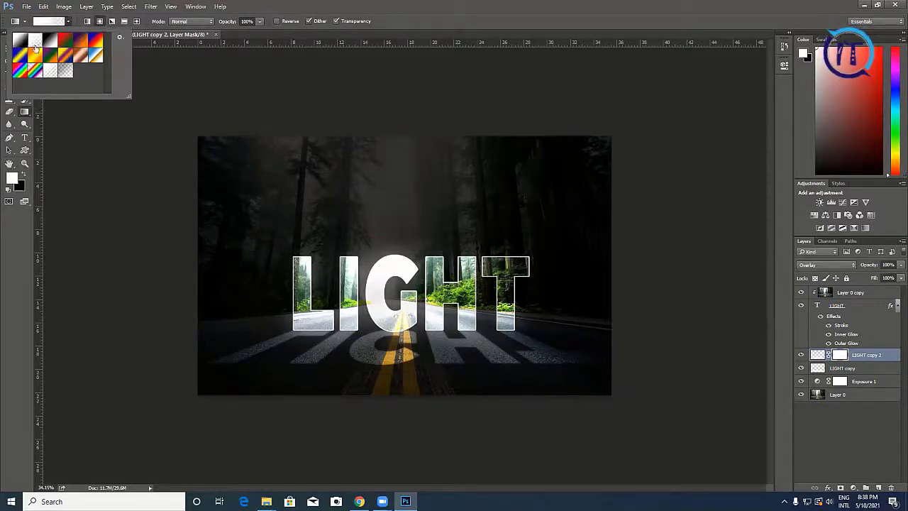
left_click(24, 174)
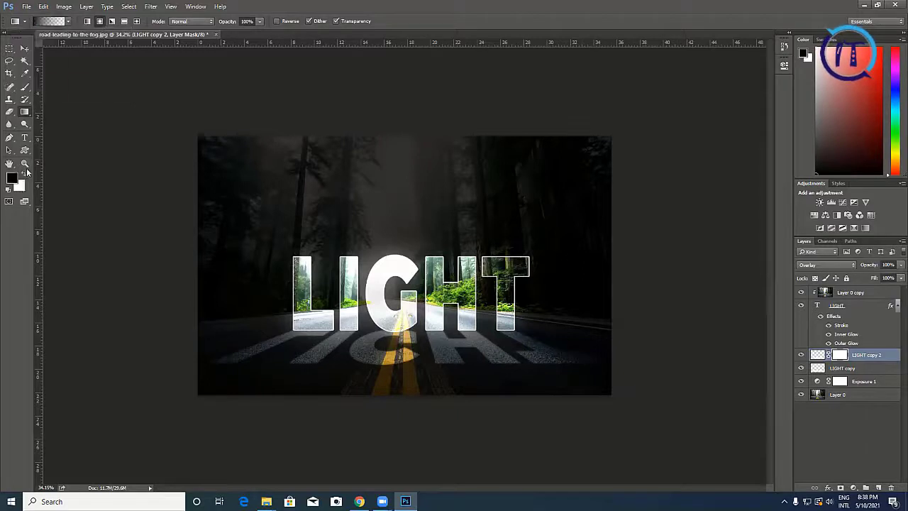
left_click(68, 22)
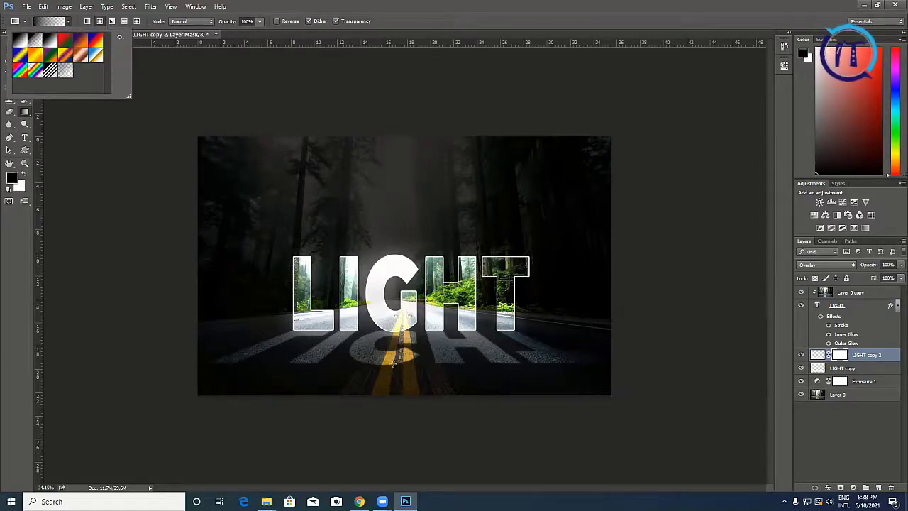
left_click(392, 362)
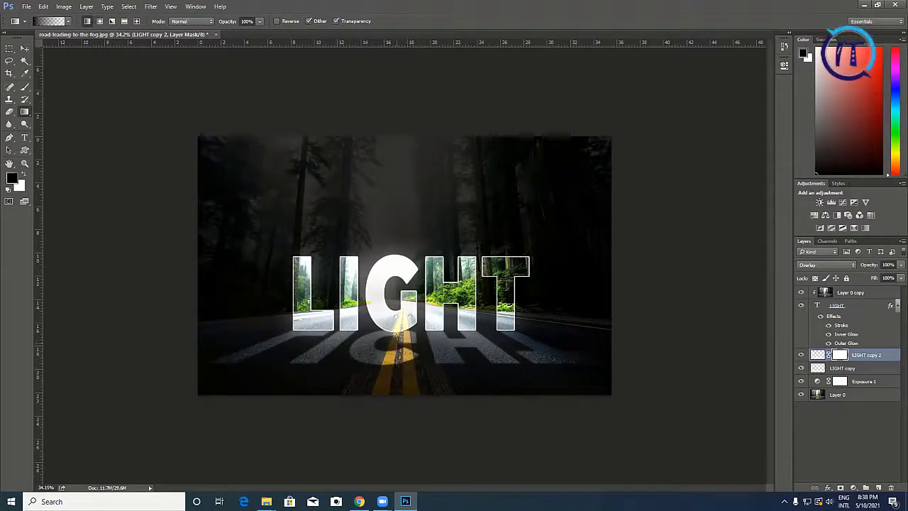
mouse_move(397, 353)
left_mouse_down()
mouse_move(401, 327)
mouse_move(405, 364)
left_mouse_up()
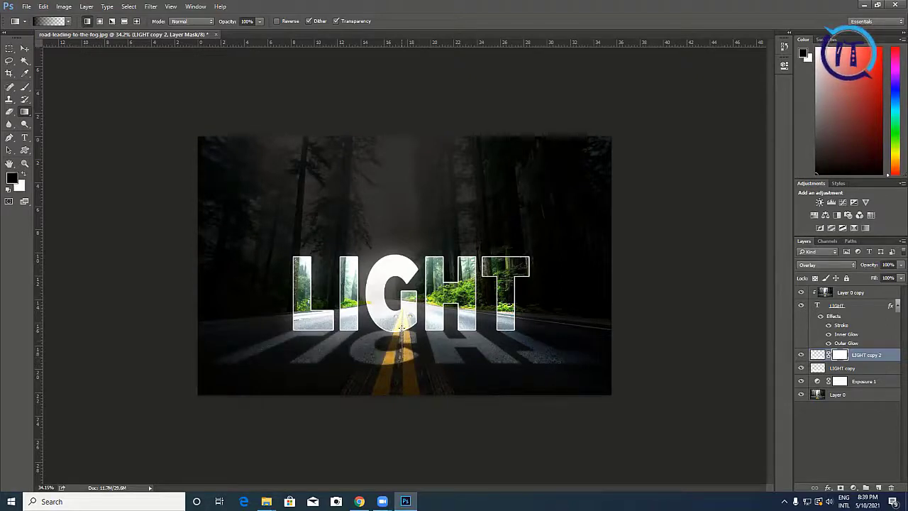
left_click_drag(402, 327, 402, 327)
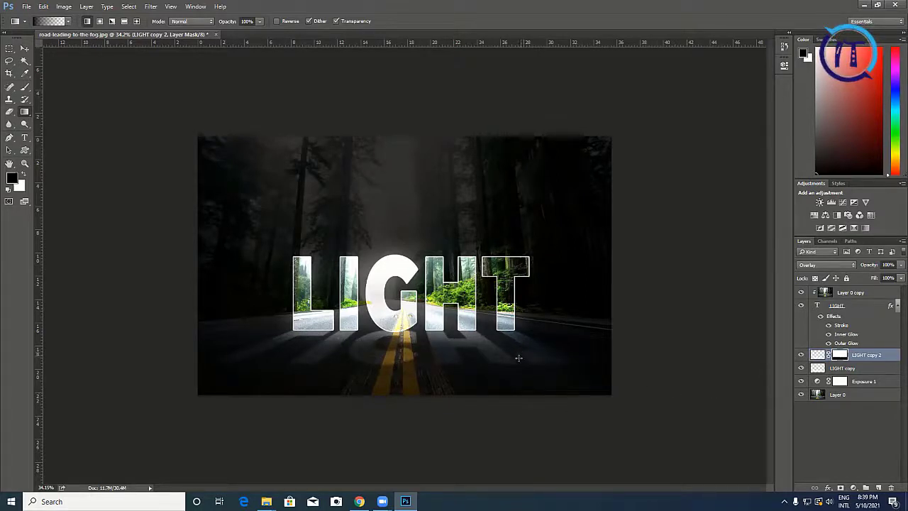
left_click(23, 49)
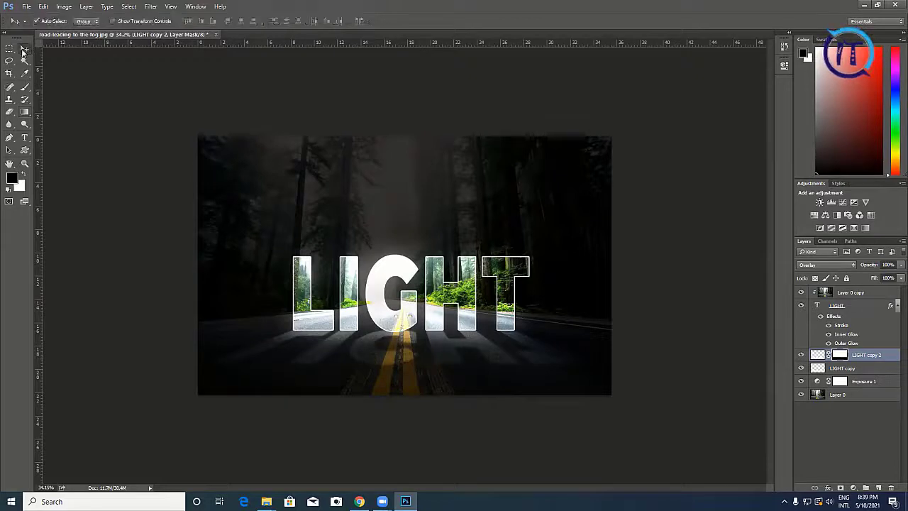
left_click(123, 107)
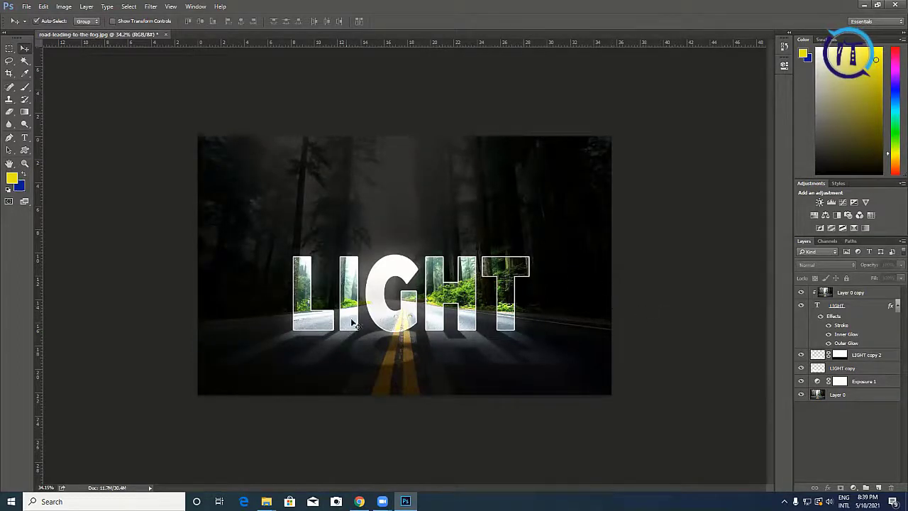
left_click(383, 276)
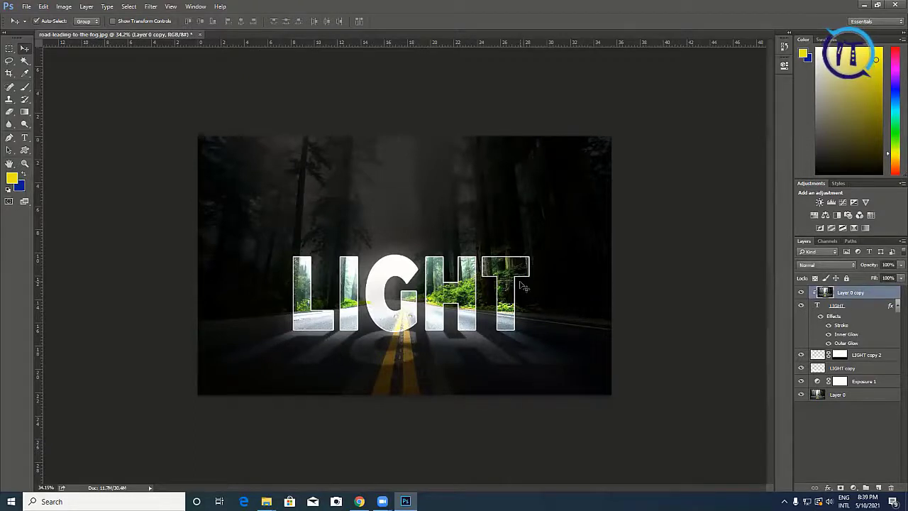
Export the image for the web as a GIF named road-leading-to-the-fog to the Desktop, checking the lettering at 100% before saving
left_click(27, 7)
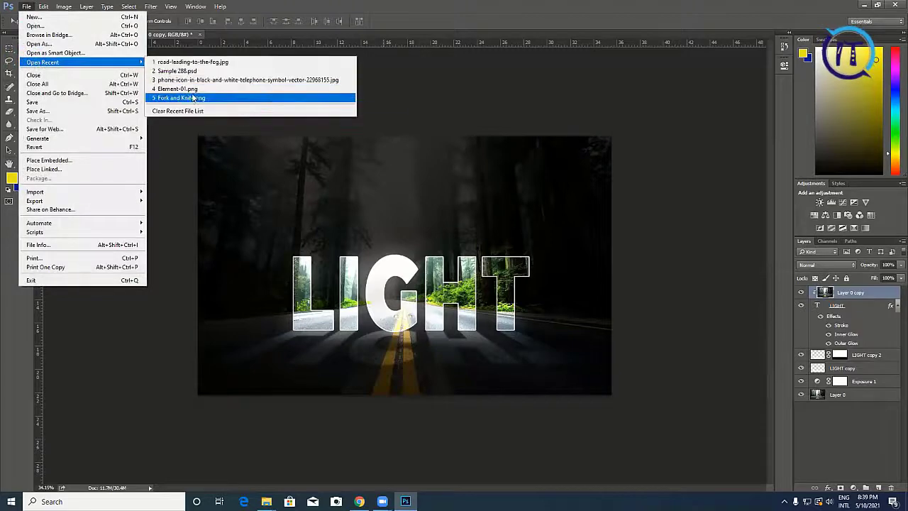
left_click(89, 130)
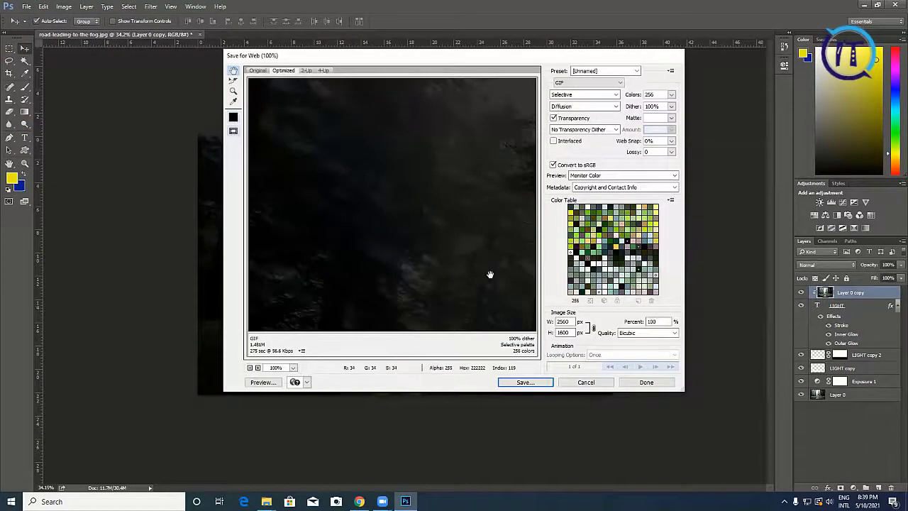
left_click_drag(490, 274, 375, 84)
left_click_drag(440, 254, 349, 169)
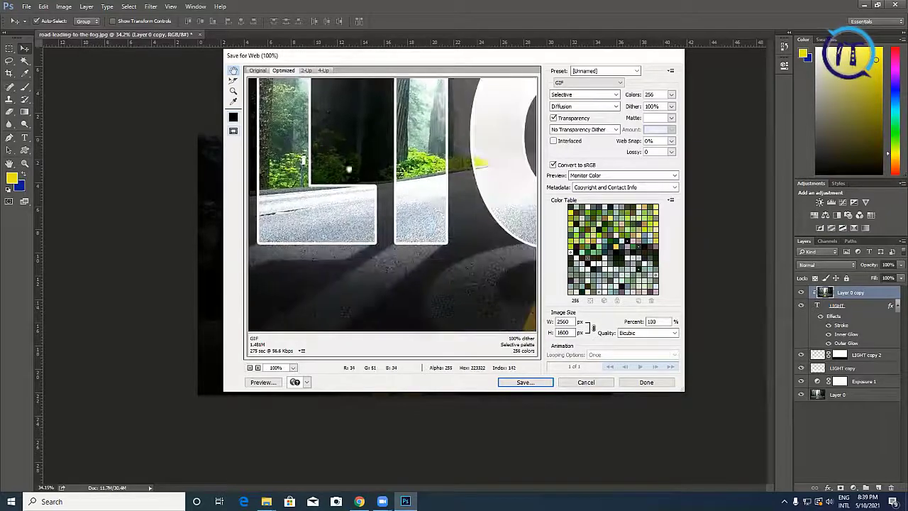
left_click_drag(488, 147, 406, 241)
left_click_drag(454, 213, 360, 178)
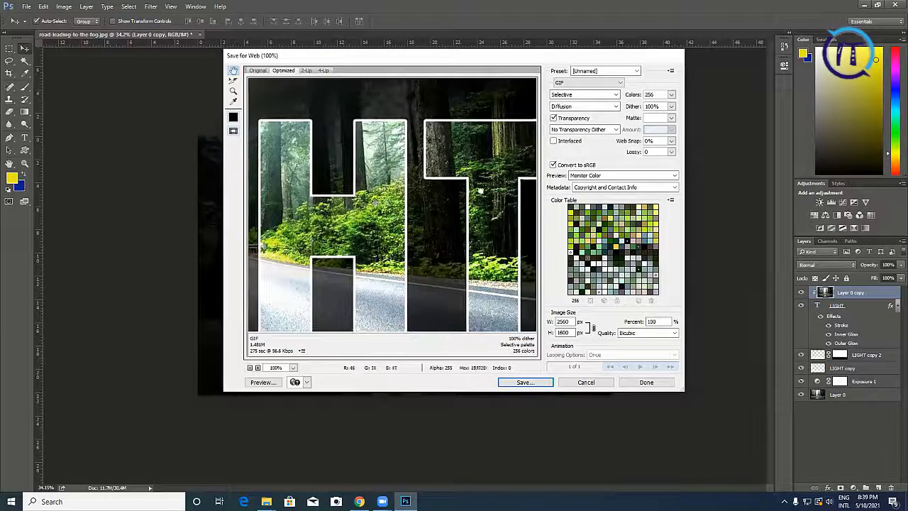
left_click_drag(479, 190, 339, 230)
left_click_drag(446, 209, 364, 172)
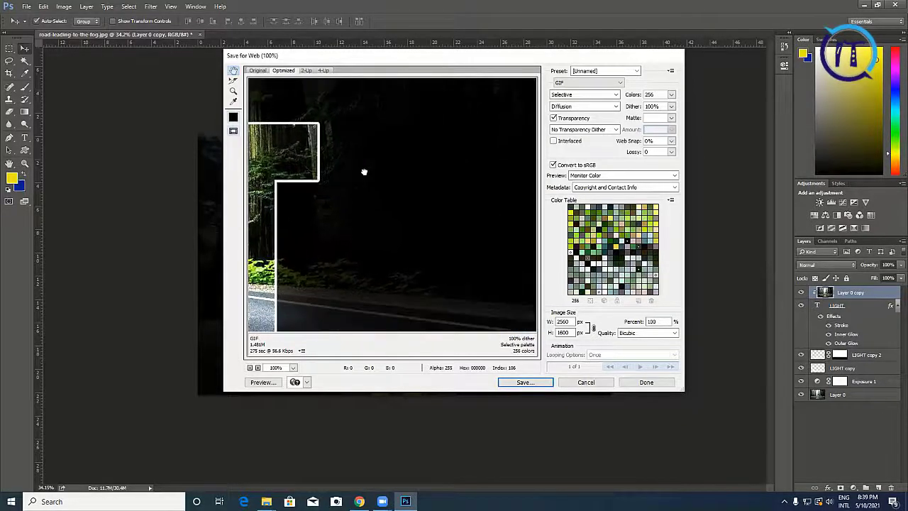
left_click_drag(371, 247, 518, 195)
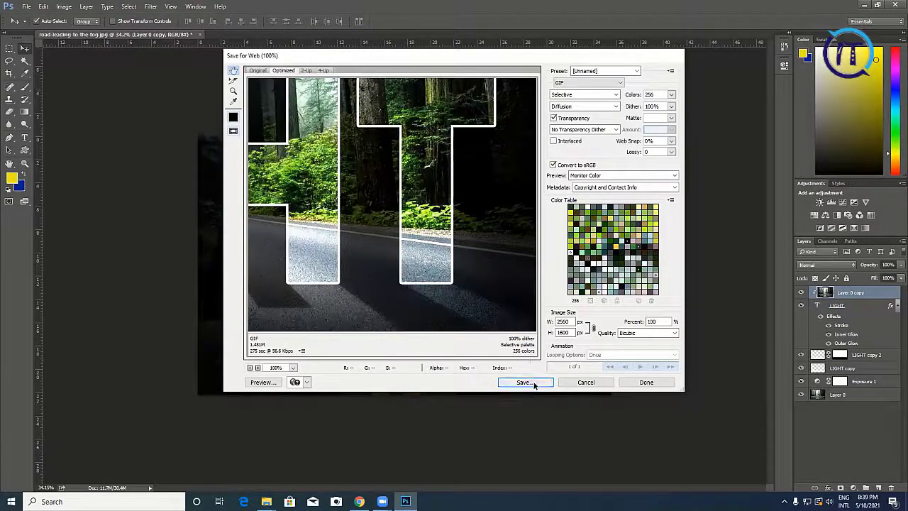
left_click(525, 382)
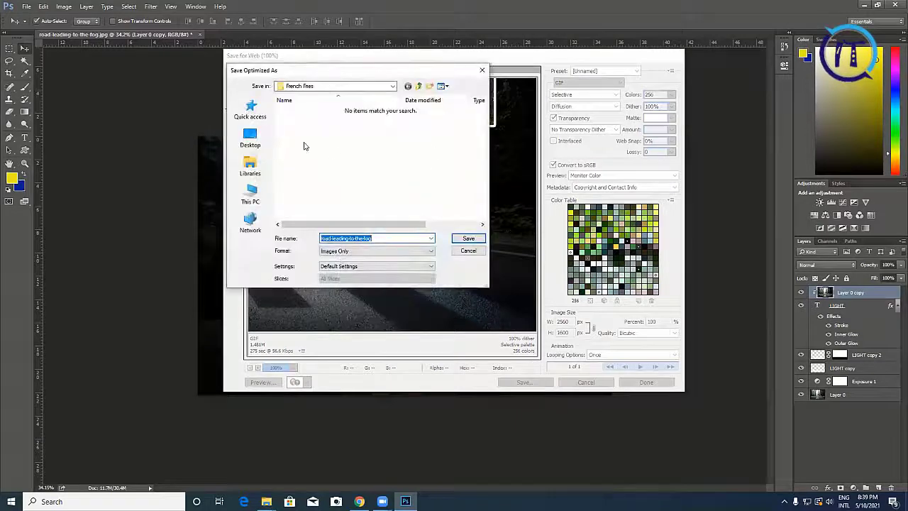
left_click(250, 139)
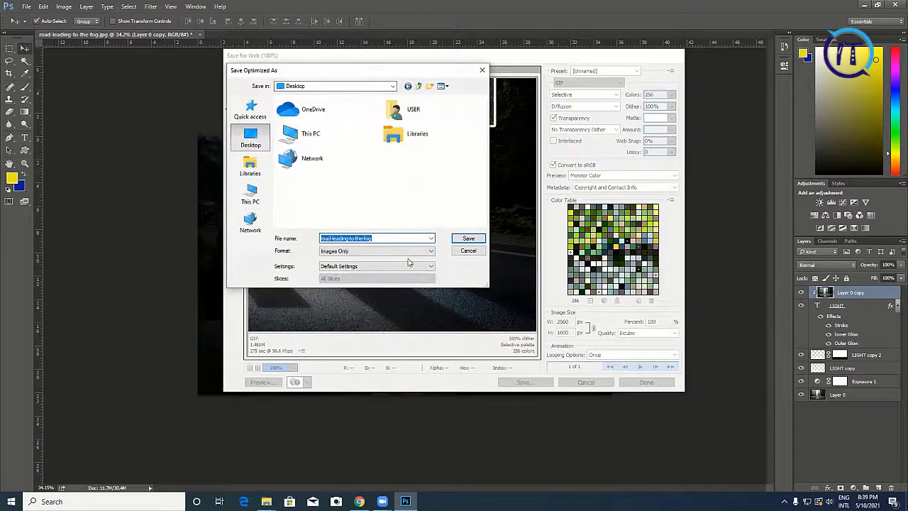
left_click(466, 239)
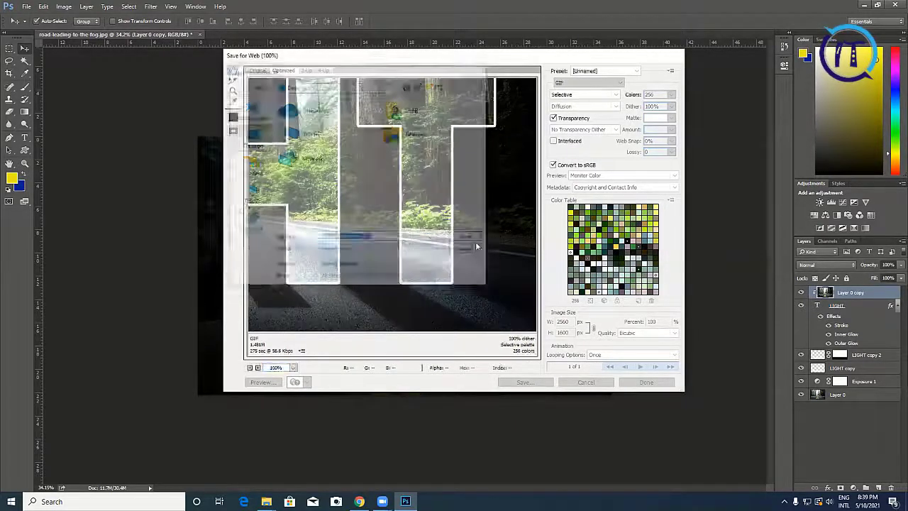